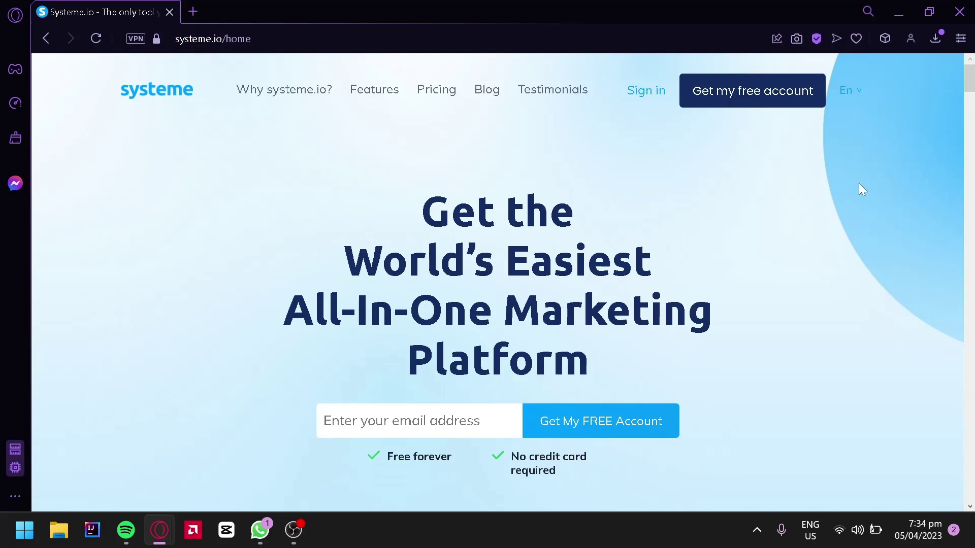
Step: Look through the feature sections on the systeme.io home page
scroll(473, 262, "down", 14)
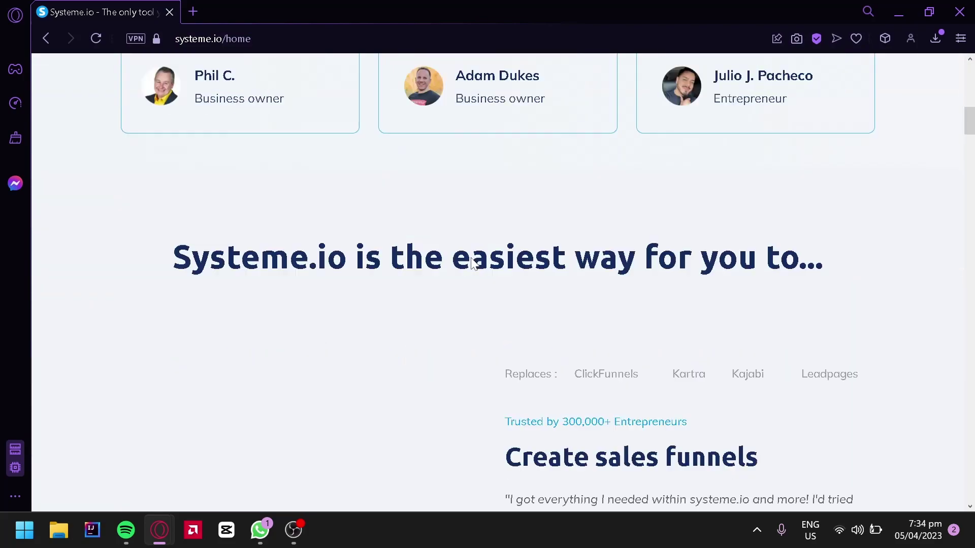
scroll(472, 262, "down", 8)
scroll(472, 262, "up", 8)
scroll(473, 262, "down", 10)
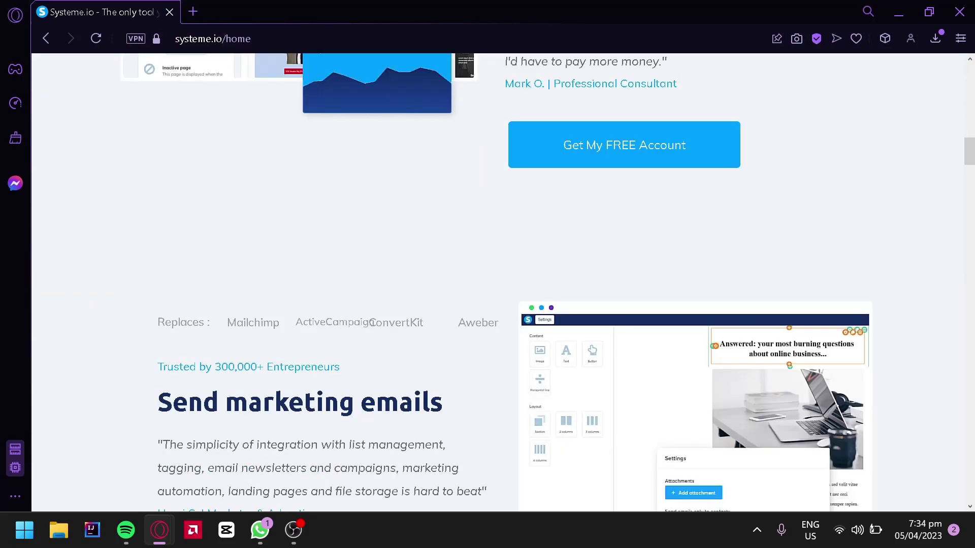
scroll(496, 239, "down", 20)
scroll(496, 239, "up", 10)
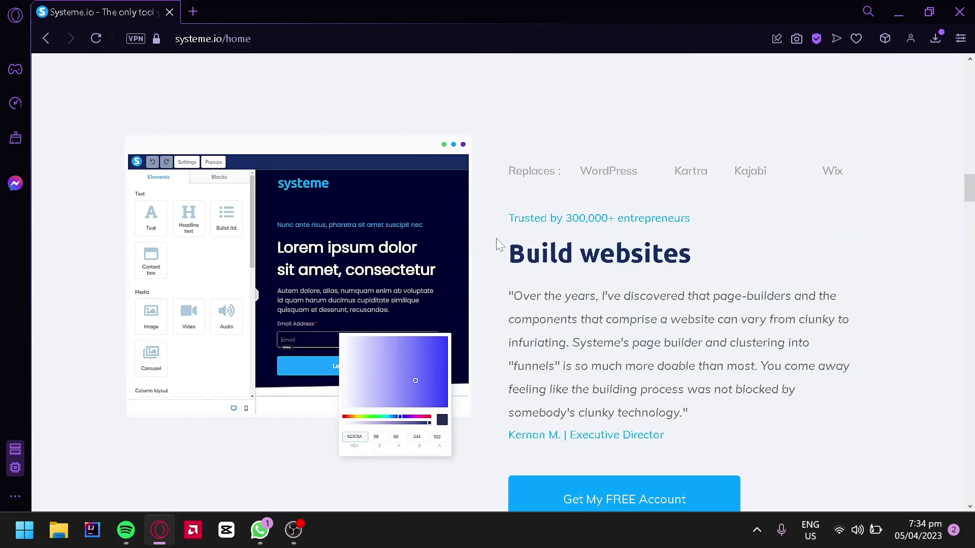
scroll(496, 239, "up", 15)
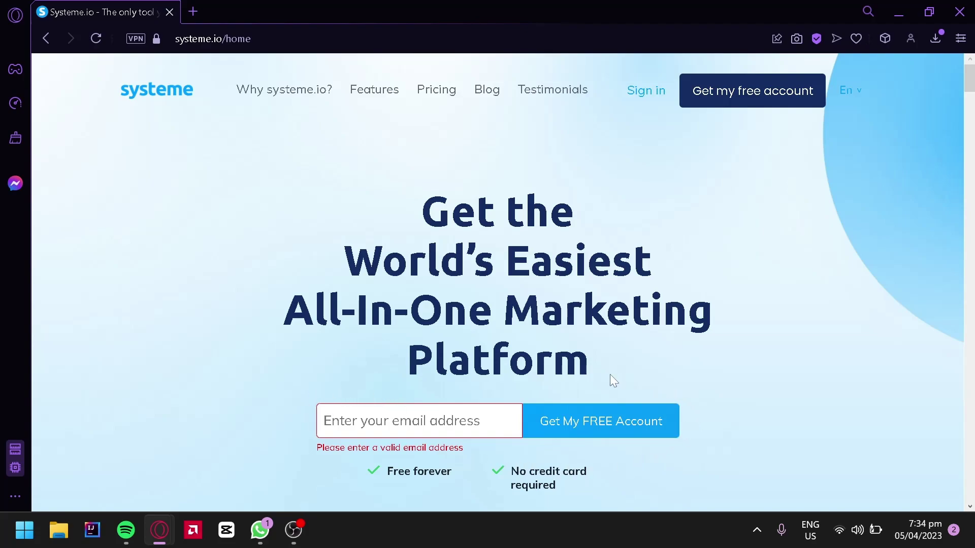
left_click(687, 388)
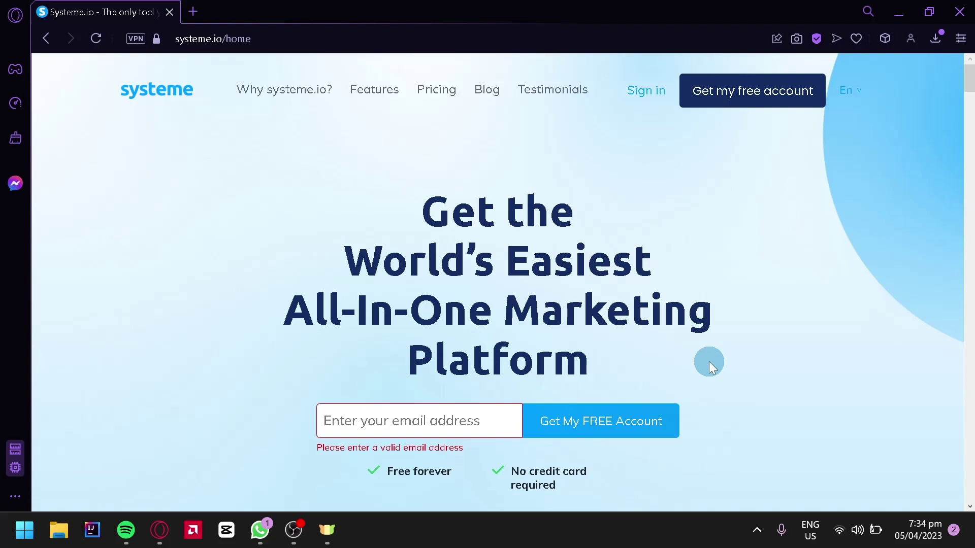
Step: Sign in to the systeme.io account and dismiss the notice about filling in the profile for payments
left_click(646, 91)
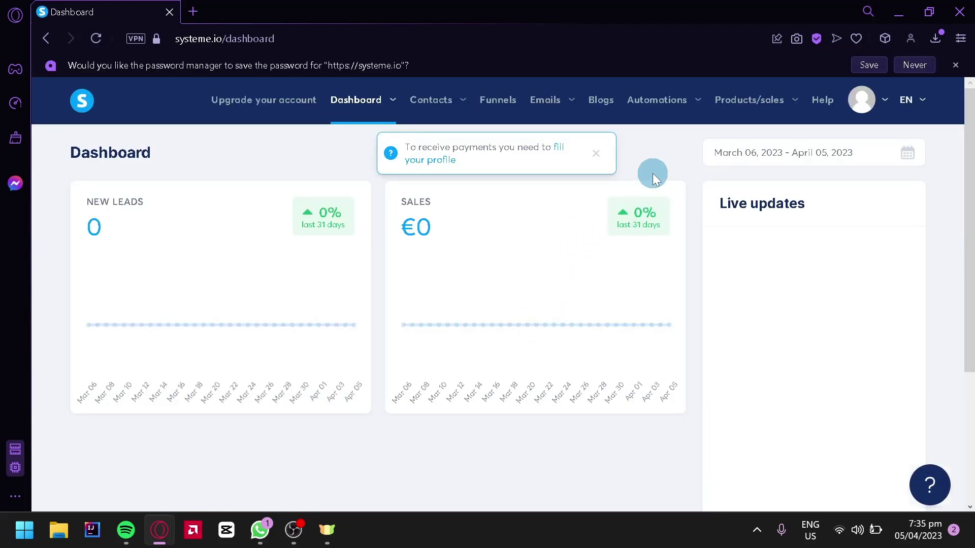
left_click(597, 158)
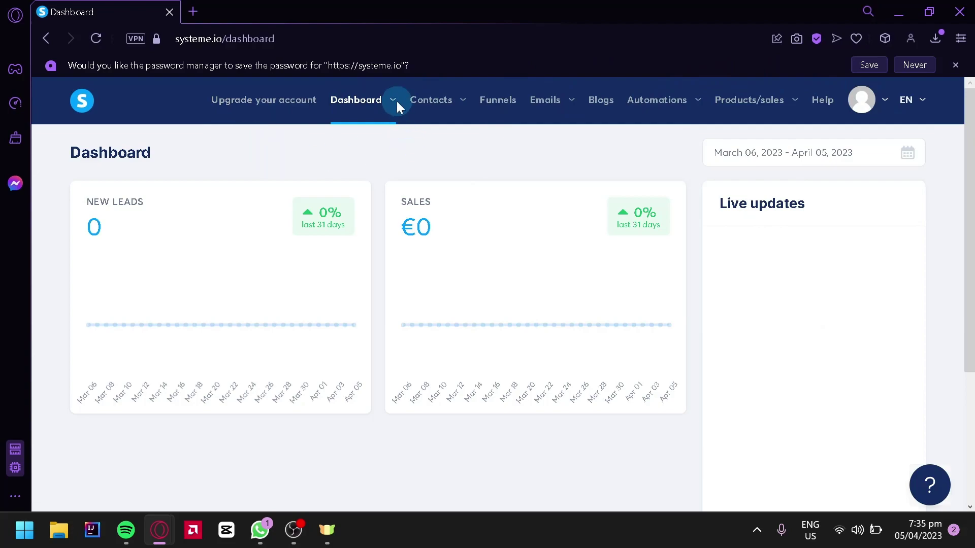
Step: Open the Blogs section of the account
mouse_move(386, 101)
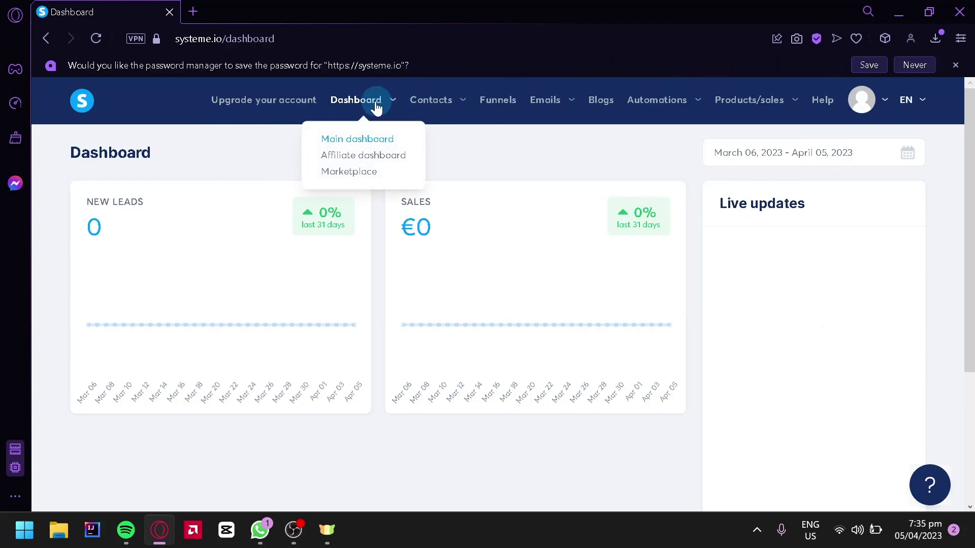
mouse_move(435, 113)
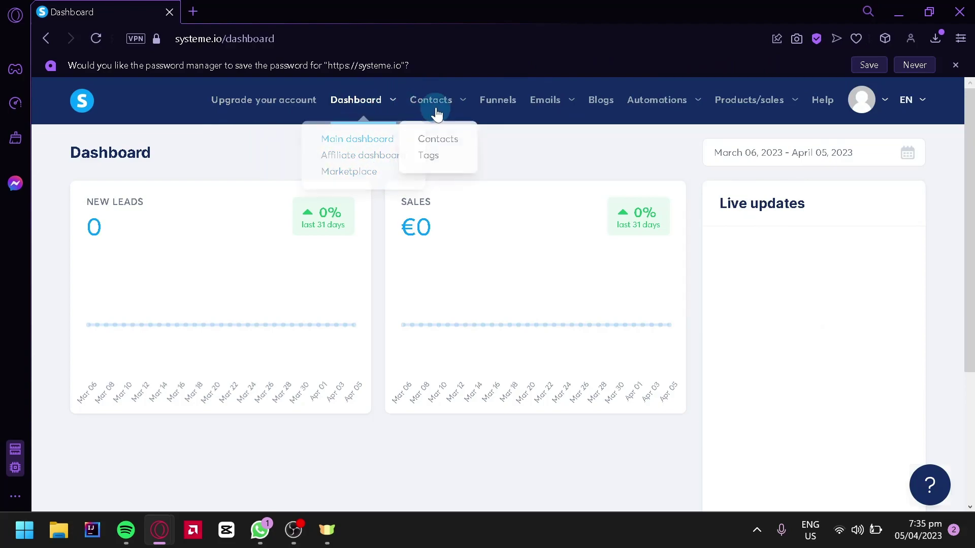
mouse_move(568, 90)
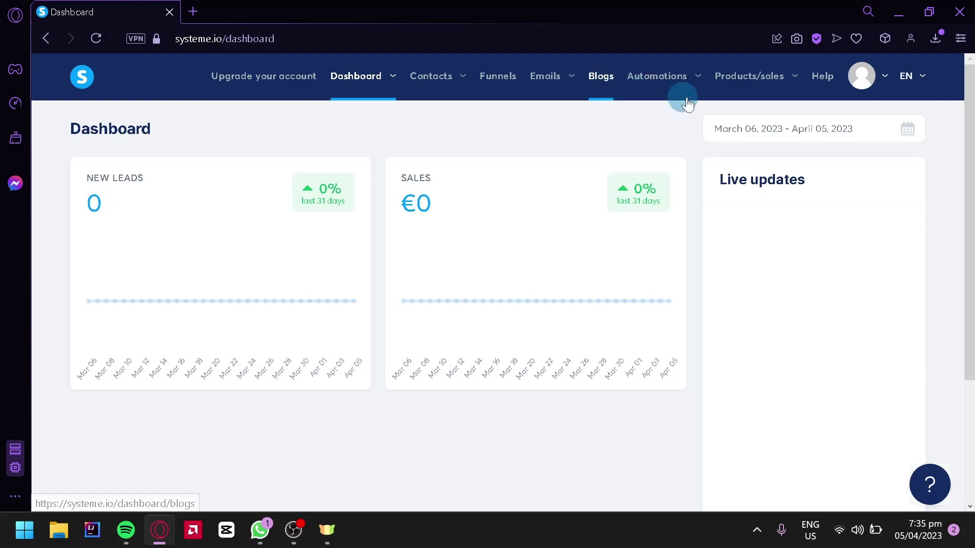
mouse_move(746, 84)
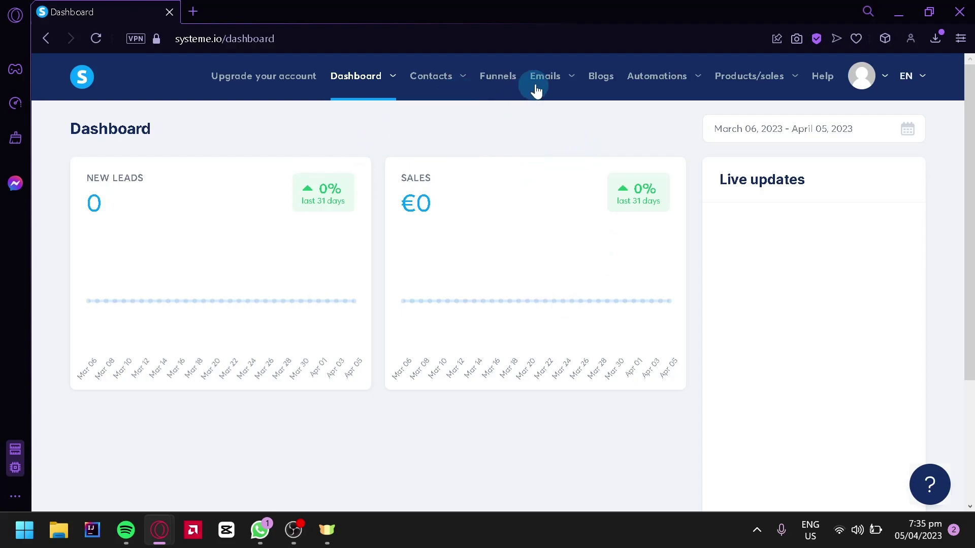
mouse_move(680, 76)
left_click(600, 82)
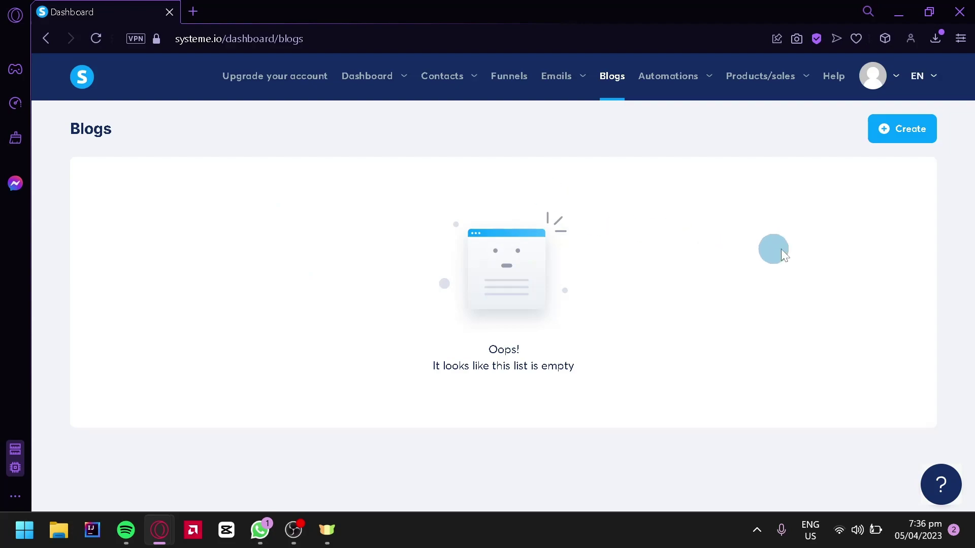
Step: Start creating a new blog and name it E-commerce, keeping the default domain
left_click(912, 132)
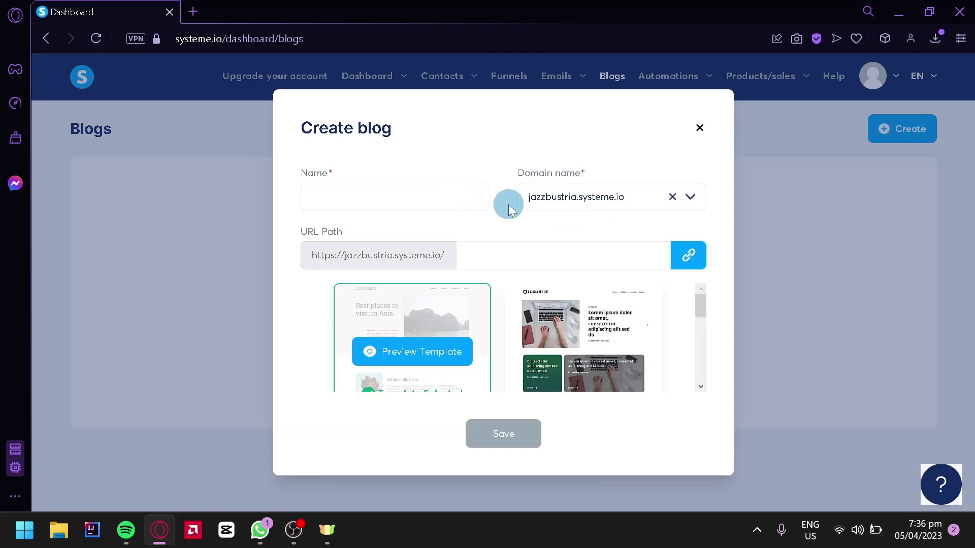
left_click(451, 196)
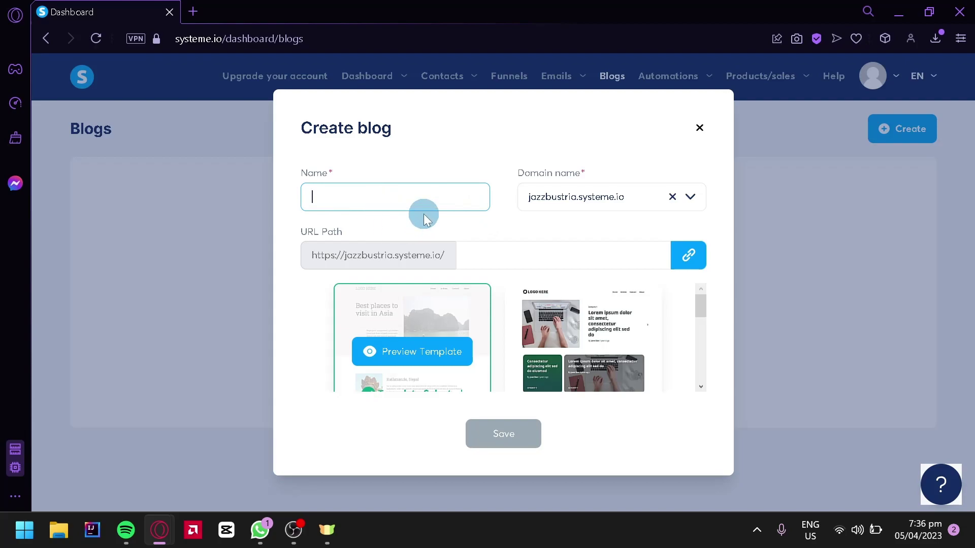
type("E-")
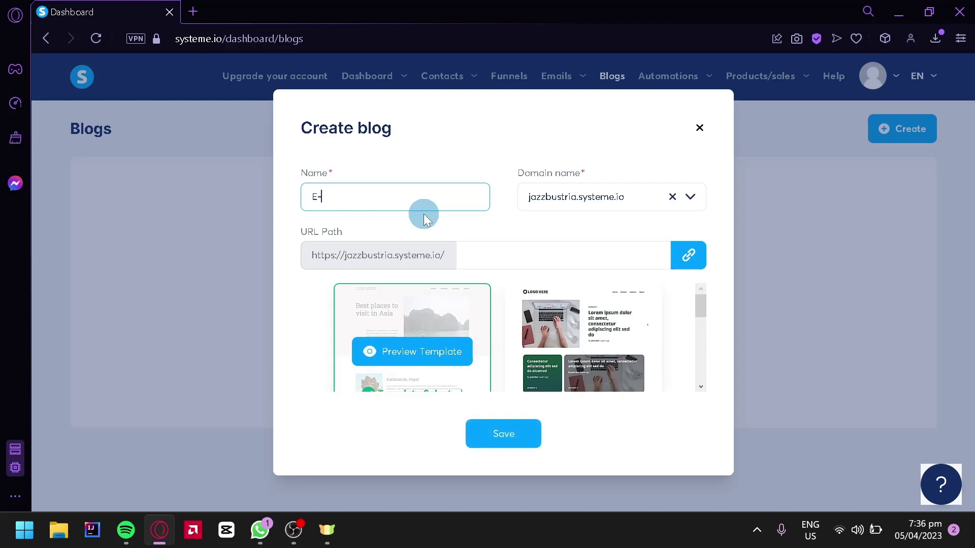
type("commerce")
left_click(581, 199)
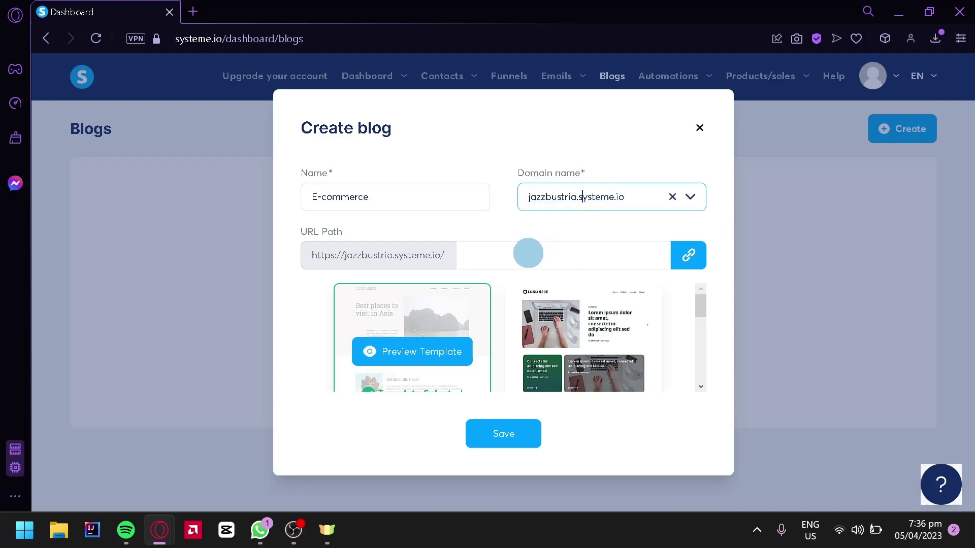
Step: Copy the blog name E-commerce into the URL path
left_click(528, 252)
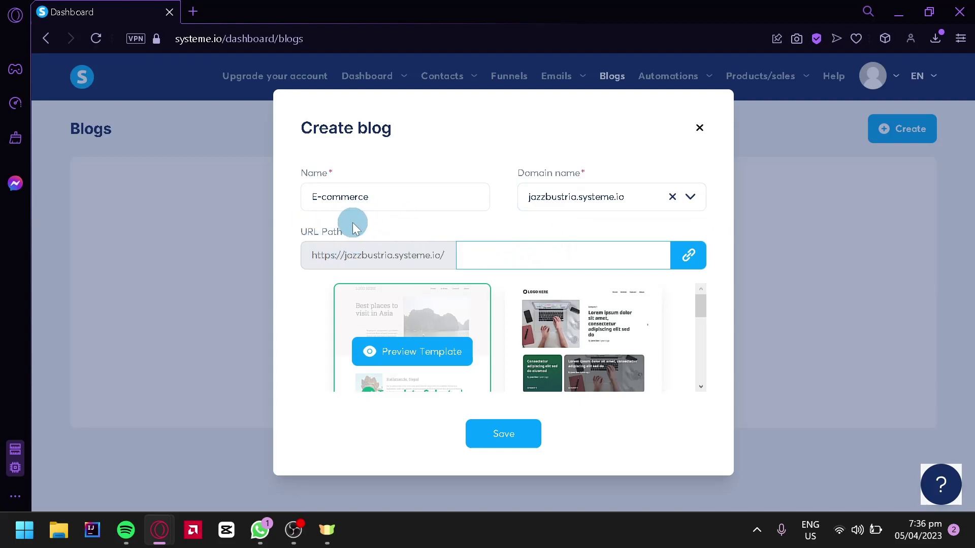
left_click_drag(376, 198, 320, 197)
key("ctrl+c")
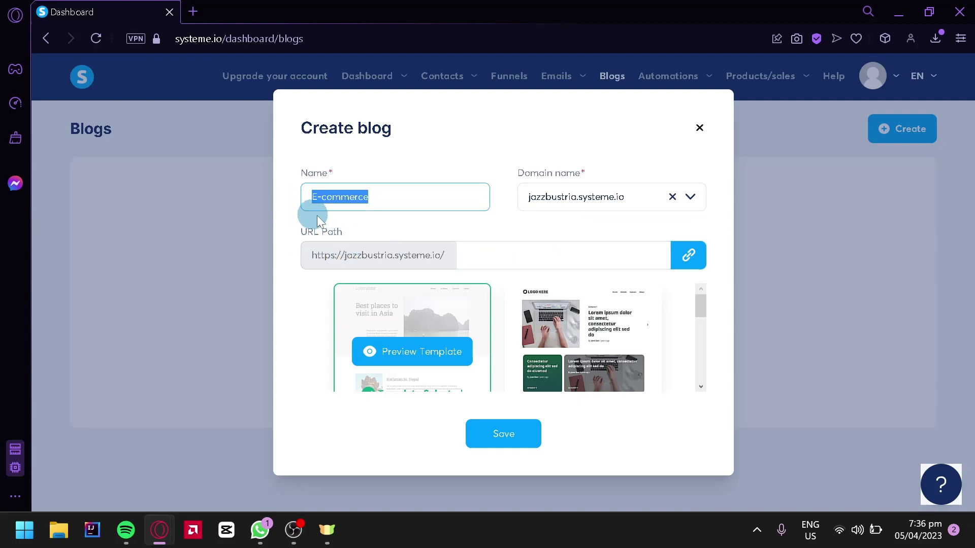
left_click(511, 255)
key("ctrl+v")
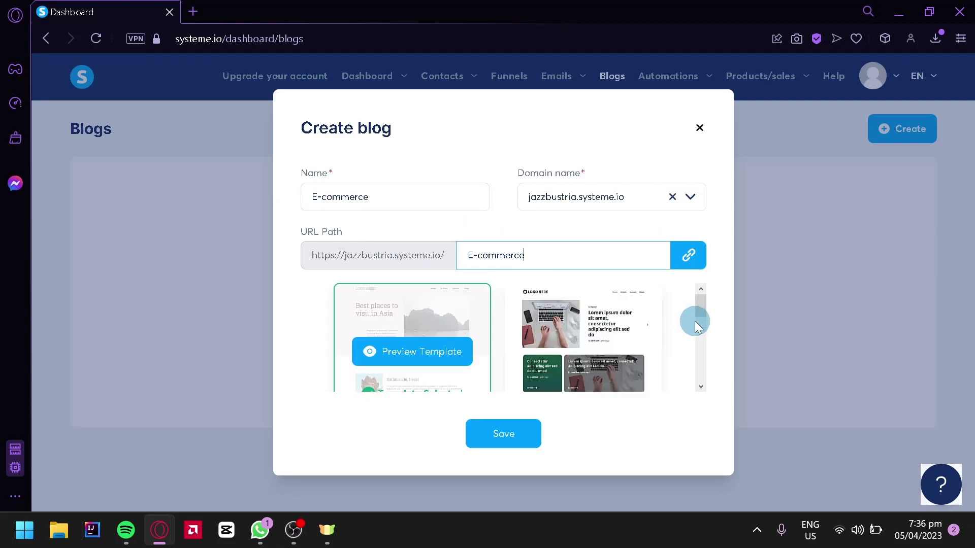
Step: Preview blog template 5, examine its home page layout, and return to the blog creation form
left_click_drag(701, 307, 707, 349)
mouse_move(613, 318)
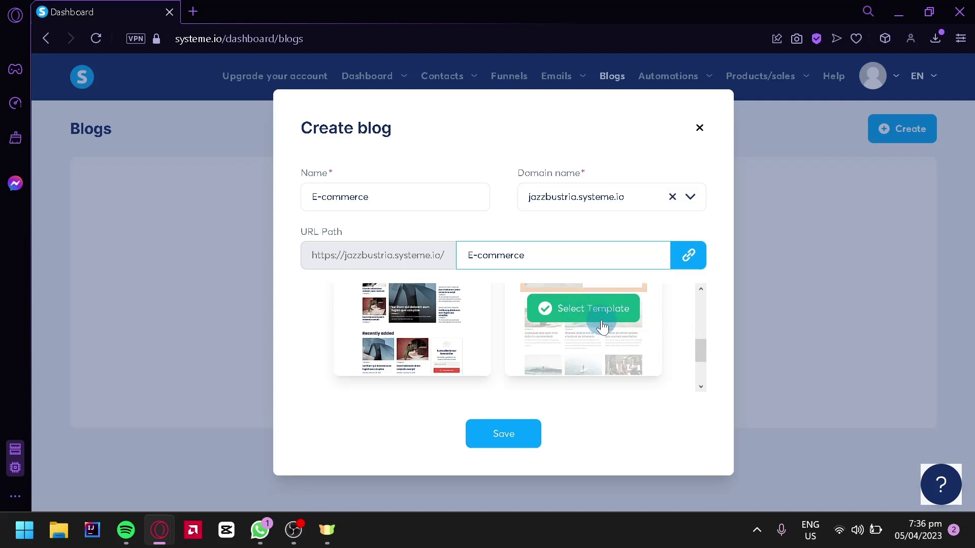
scroll(584, 320, "up", 2)
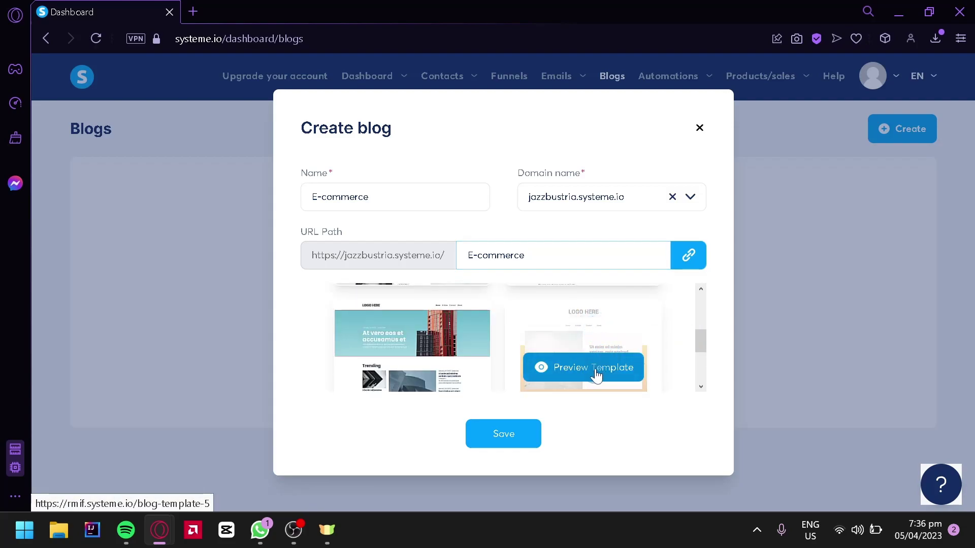
left_click(617, 357)
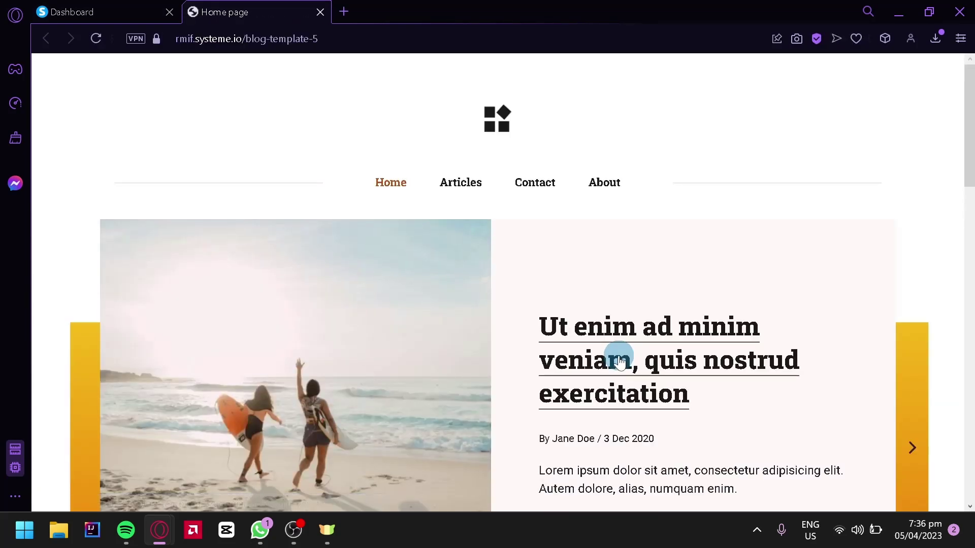
scroll(627, 264, "down", 15)
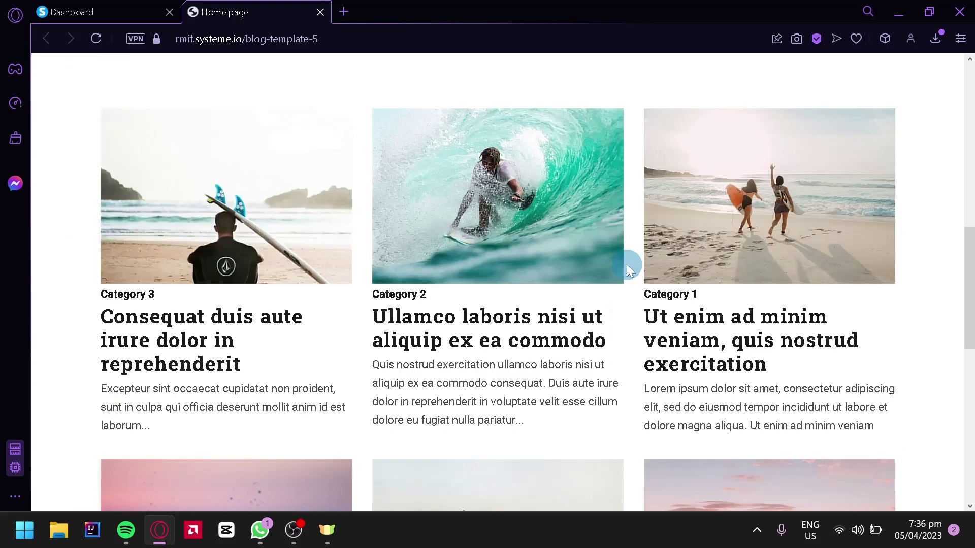
scroll(627, 264, "down", 5)
scroll(426, 244, "up", 20)
scroll(724, 196, "down", 12)
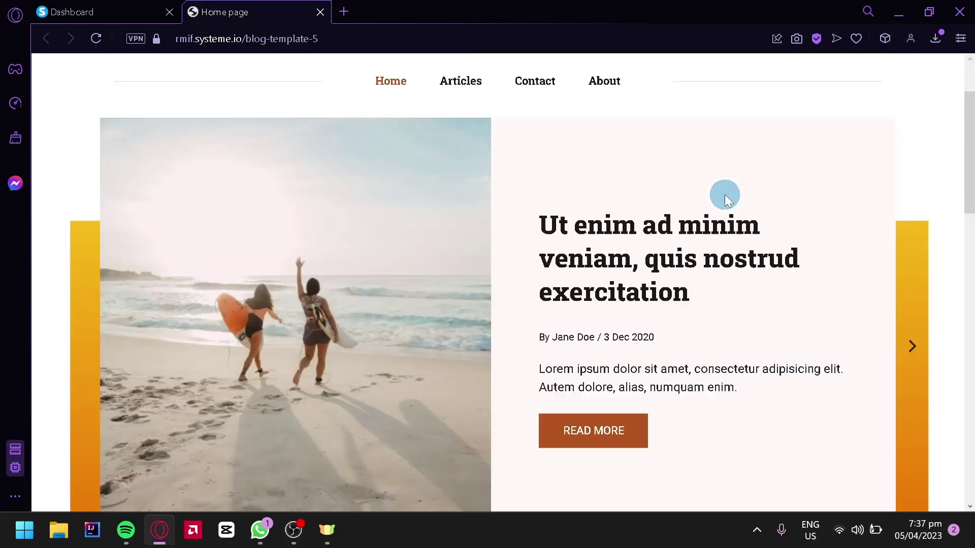
scroll(603, 162, "down", 6)
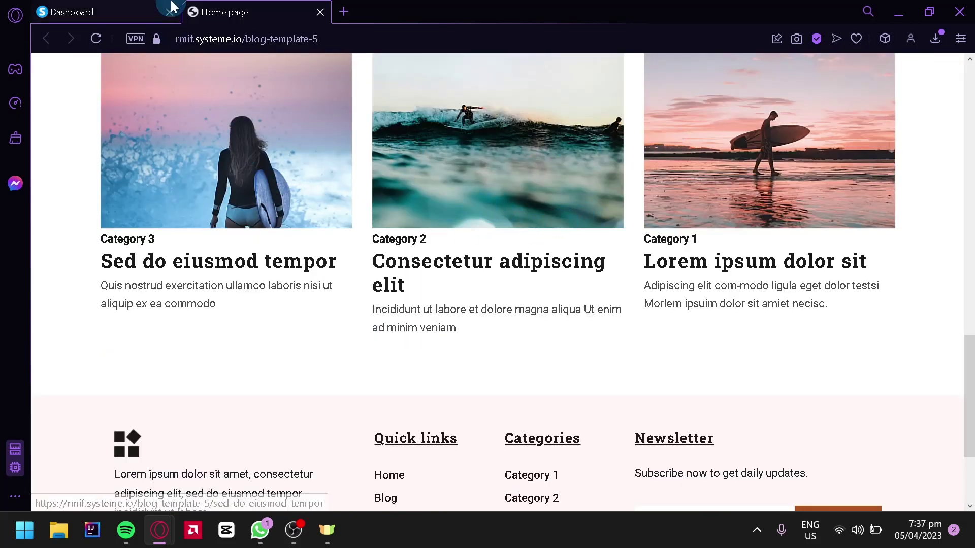
left_click(76, 12)
Step: Preview blog template 7, examine its home page layout, and close both template previews
scroll(526, 353, "down", 5)
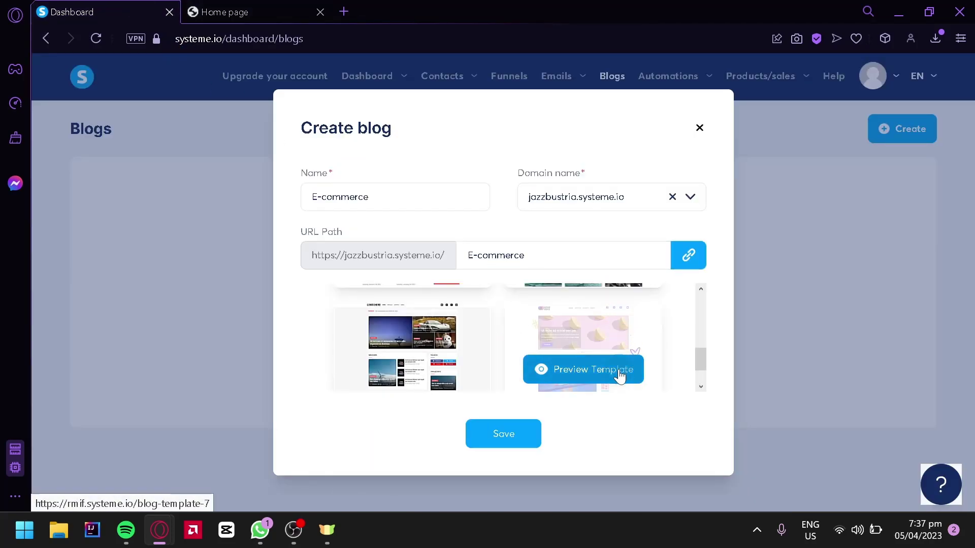
left_click(619, 370)
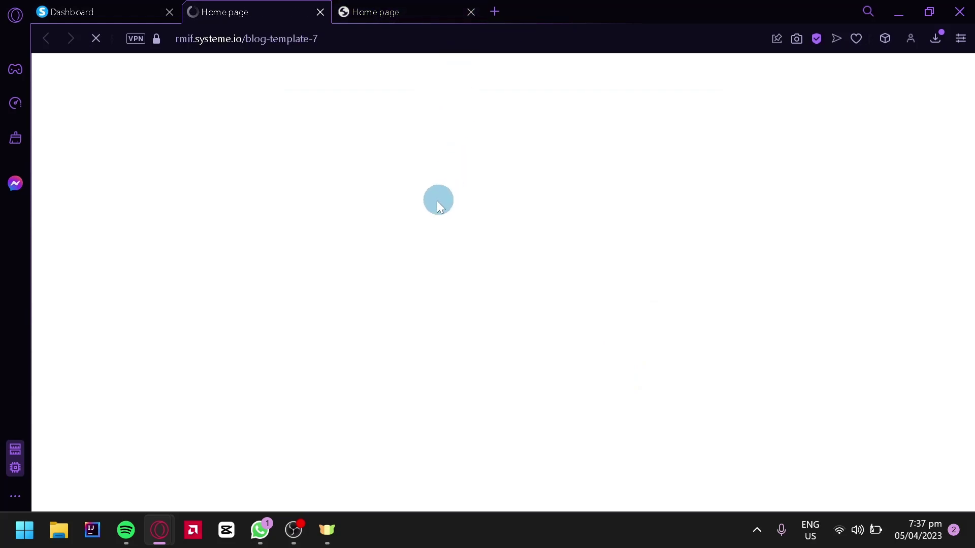
scroll(383, 202, "down", 2)
scroll(383, 203, "down", 10)
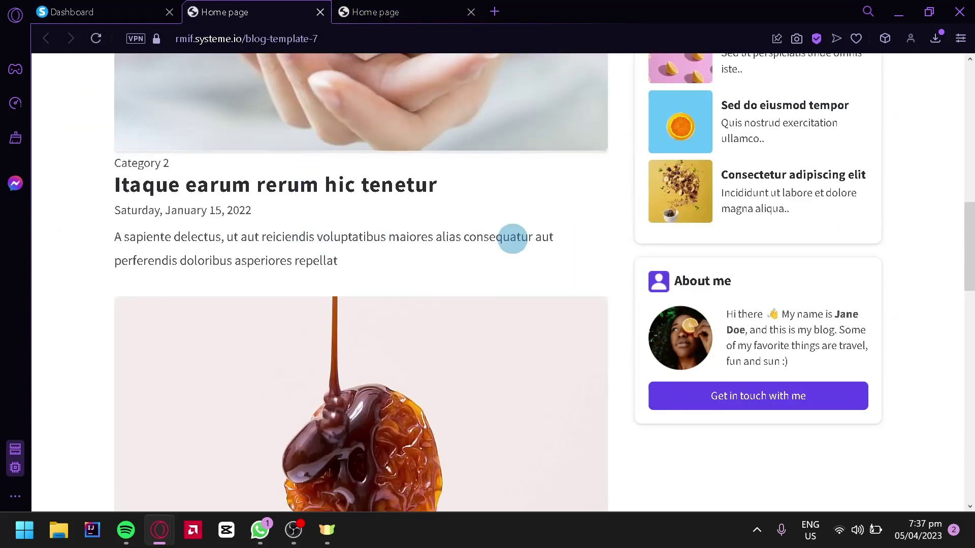
scroll(287, 215, "up", 8)
key("ctrl+w")
key("ctrl+w")
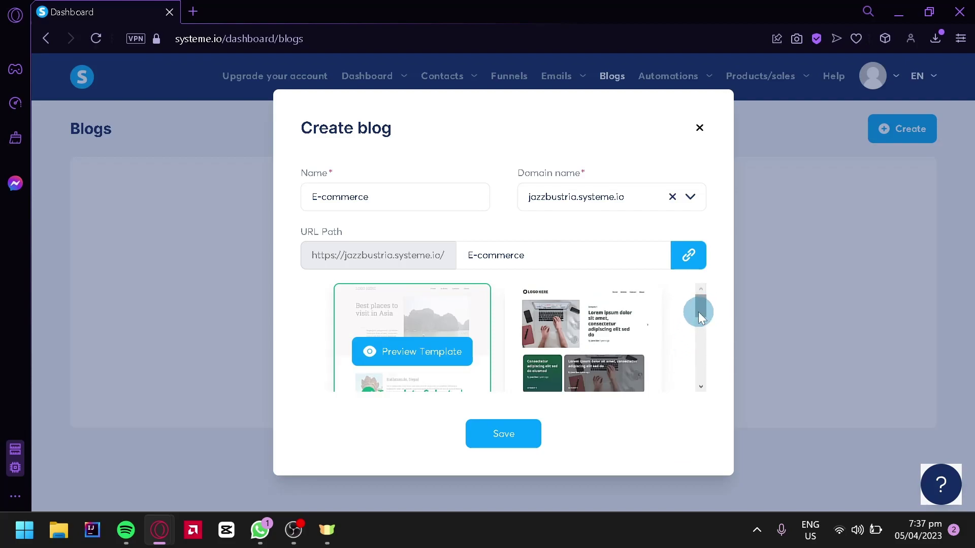
Step: Select the blog template with purple gradient article images and try to save the new blog
left_click_drag(694, 310, 702, 335)
mouse_move(612, 315)
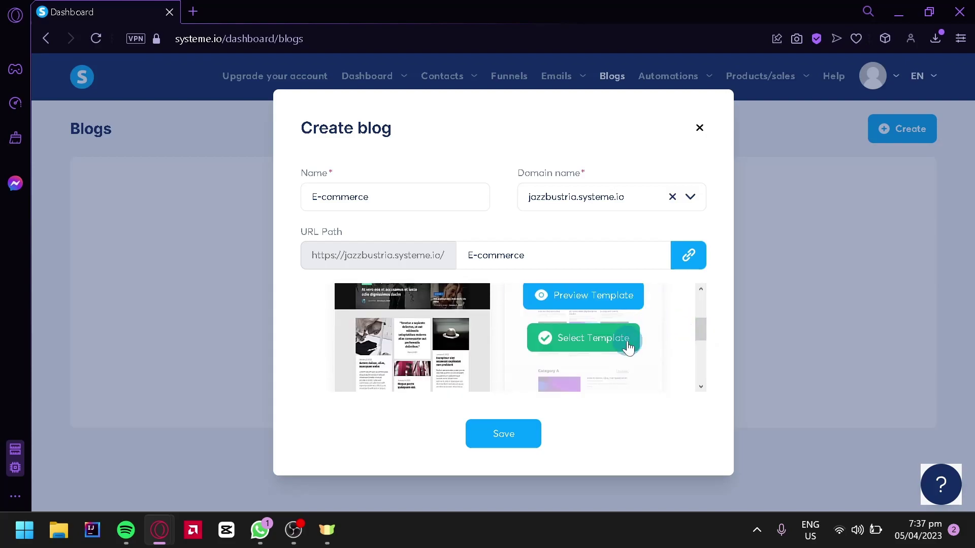
left_click(604, 344)
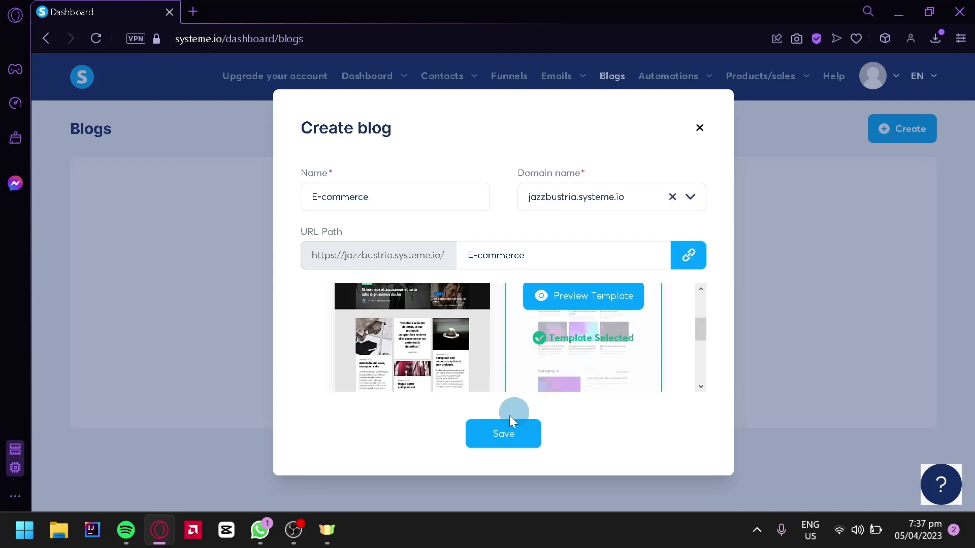
left_click(504, 441)
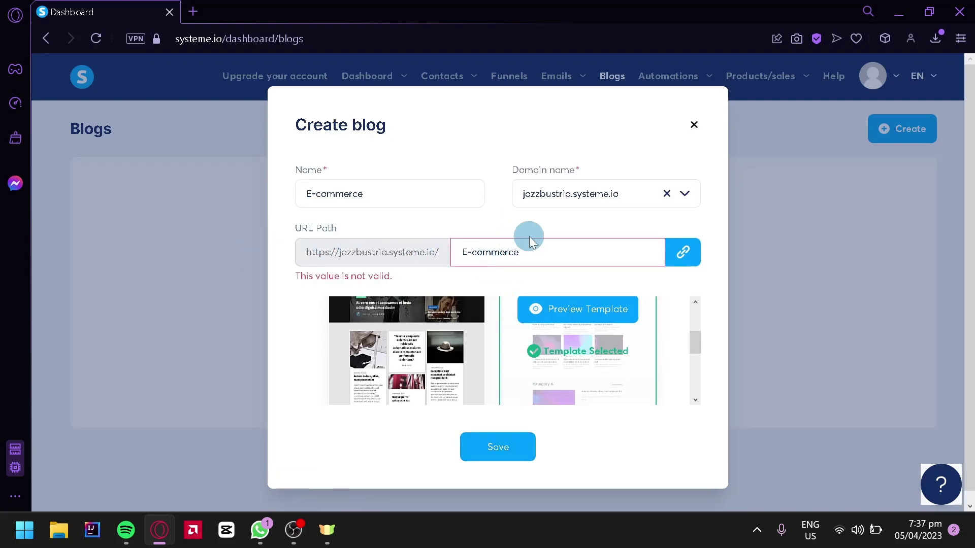
Step: Clear the blog's URL path and save the new blog
left_click_drag(557, 247, 429, 247)
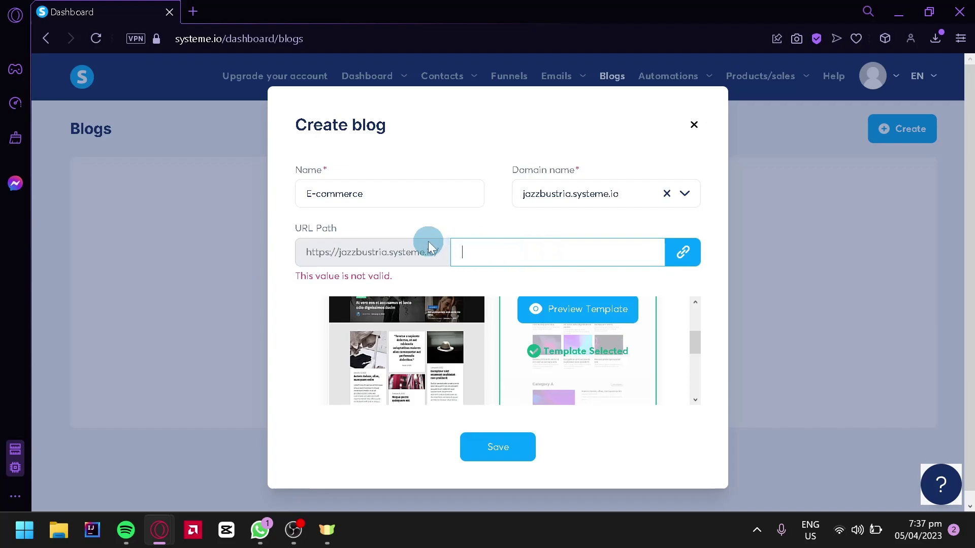
left_click(478, 455)
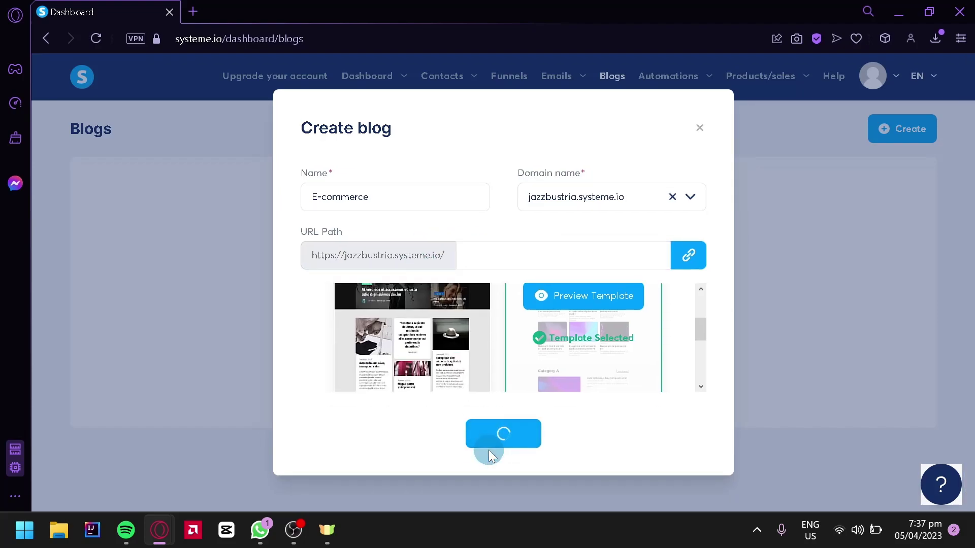
left_click(476, 231)
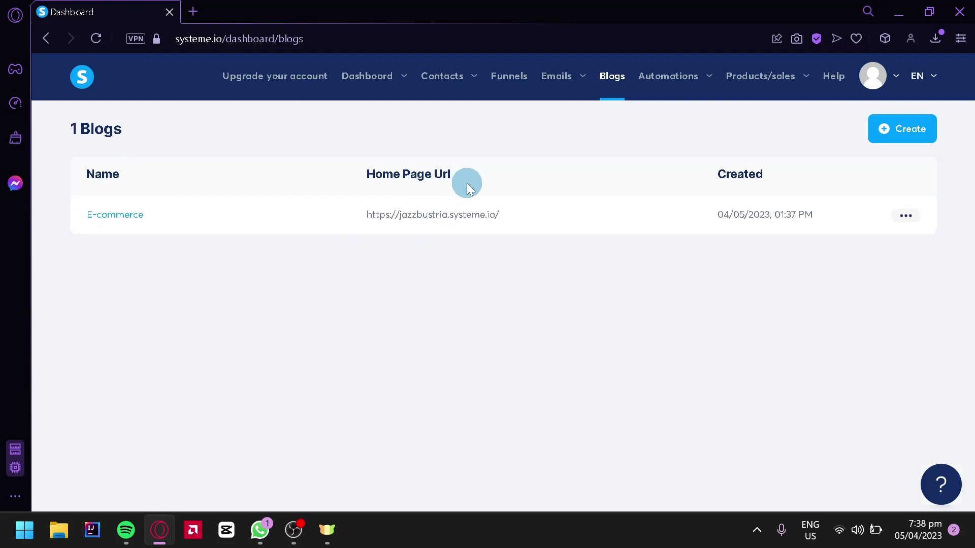
Step: Open the E-commerce blog's settings, review its name, domain, URL path and language, and close them without changes
left_click(914, 219)
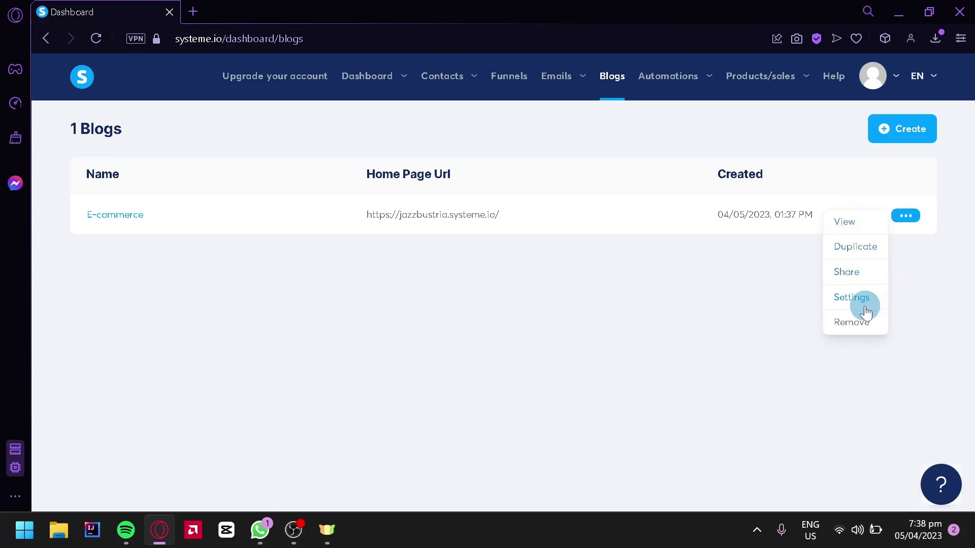
left_click(852, 300)
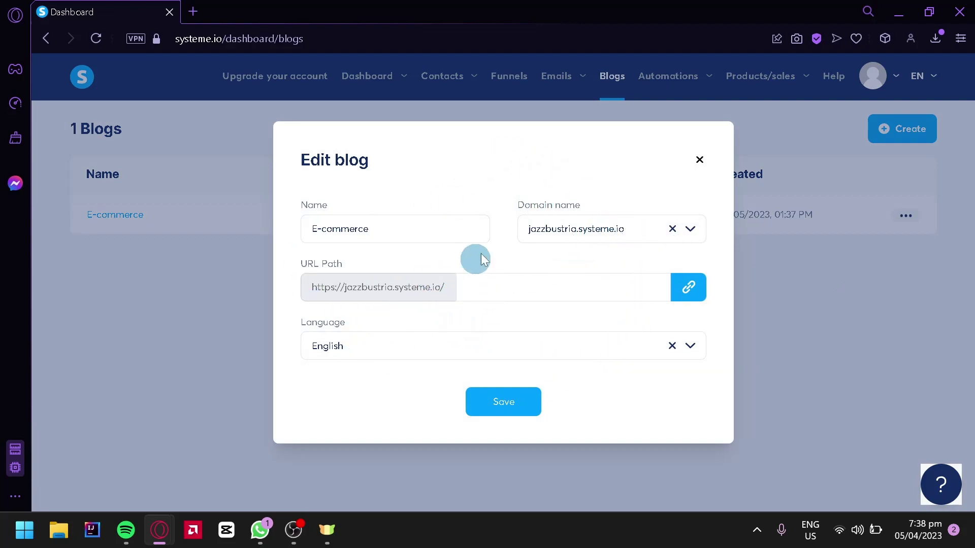
left_click(700, 160)
Step: Open the E-commerce blog and examine the titles, categories and status in its list of posts
mouse_move(920, 219)
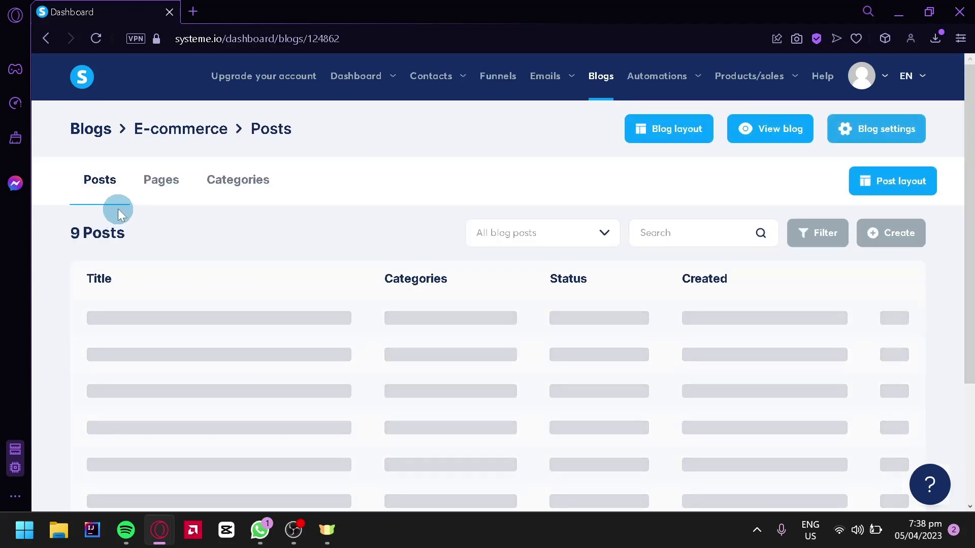
scroll(566, 346, "down", 1)
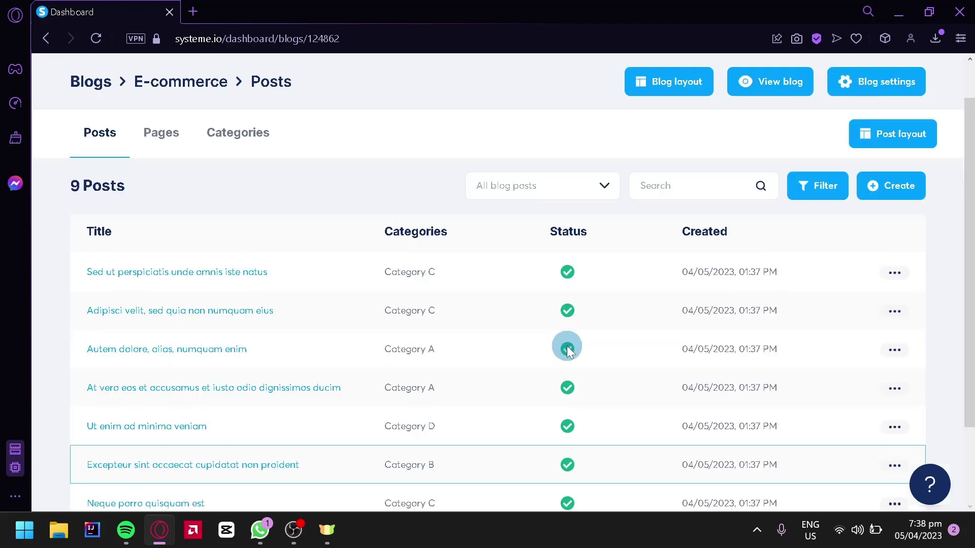
scroll(588, 306, "up", 1)
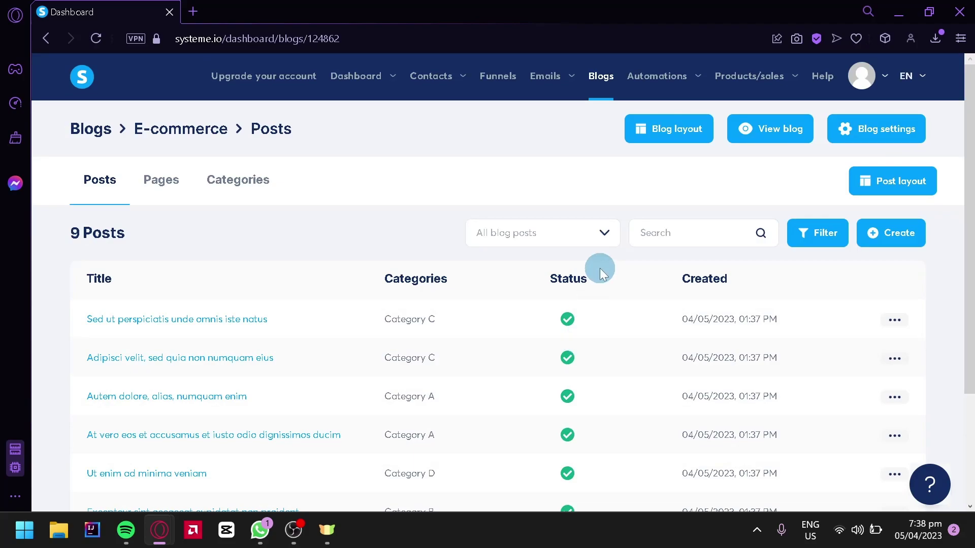
scroll(599, 268, "down", 2)
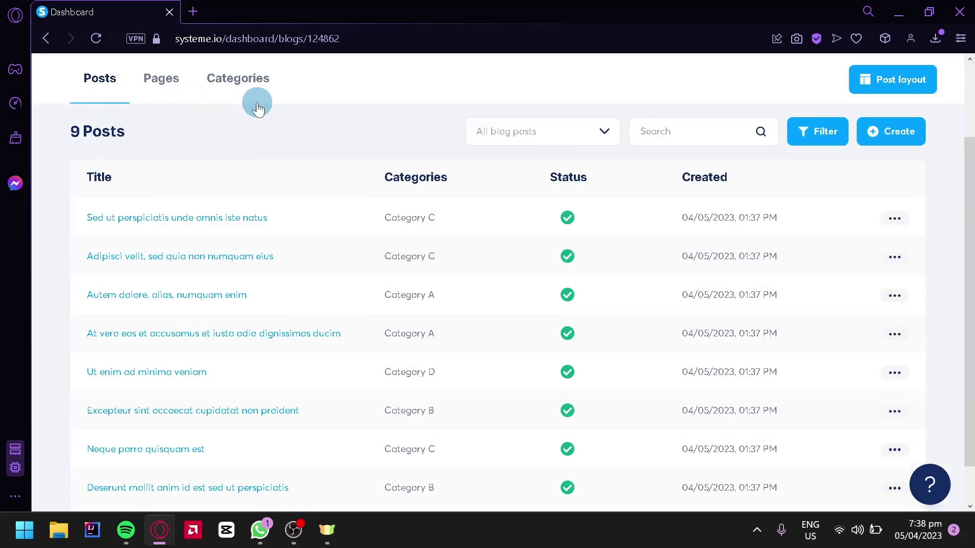
scroll(257, 102, "up", 2)
scroll(315, 310, "down", 3)
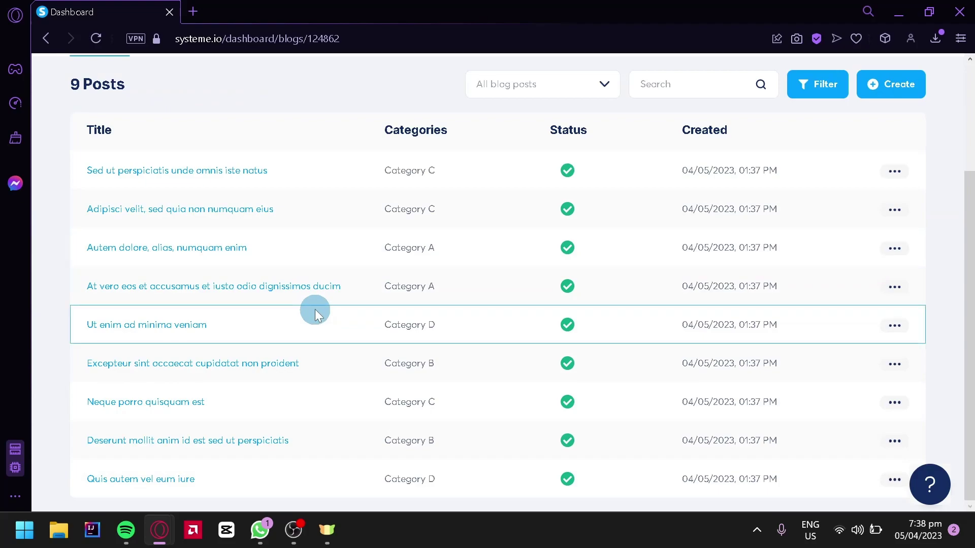
scroll(315, 310, "up", 3)
Step: Show the blog's pages, look at the form for creating a new blog page, and close the form
left_click(159, 182)
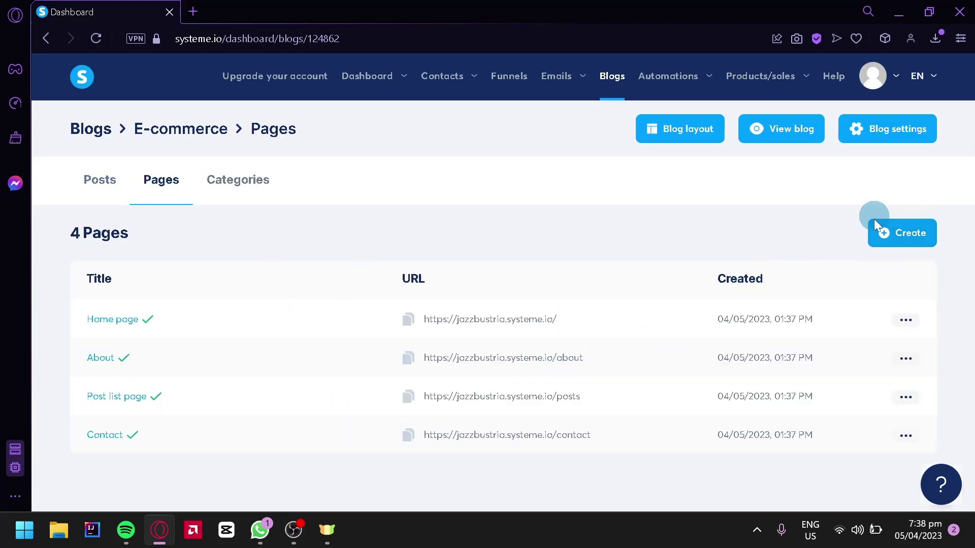
left_click(897, 228)
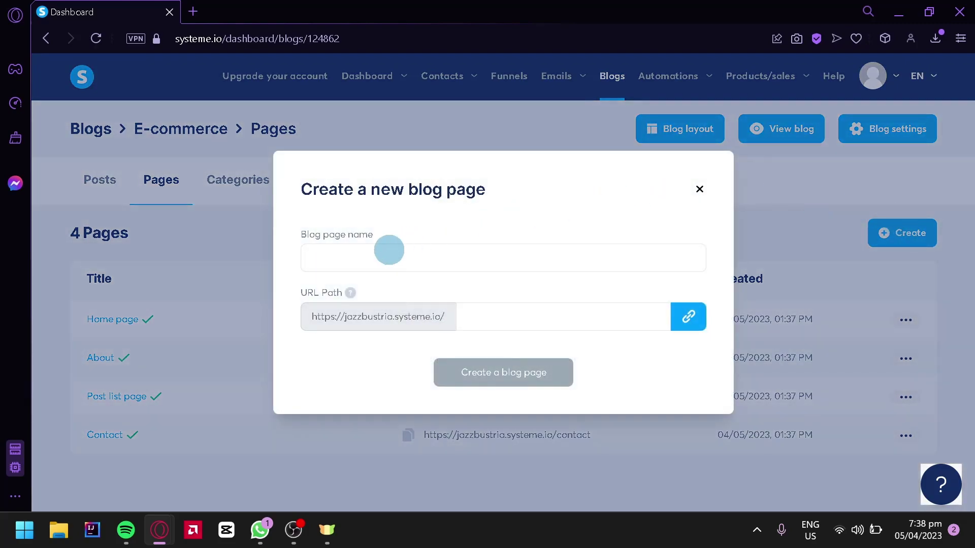
left_click(351, 251)
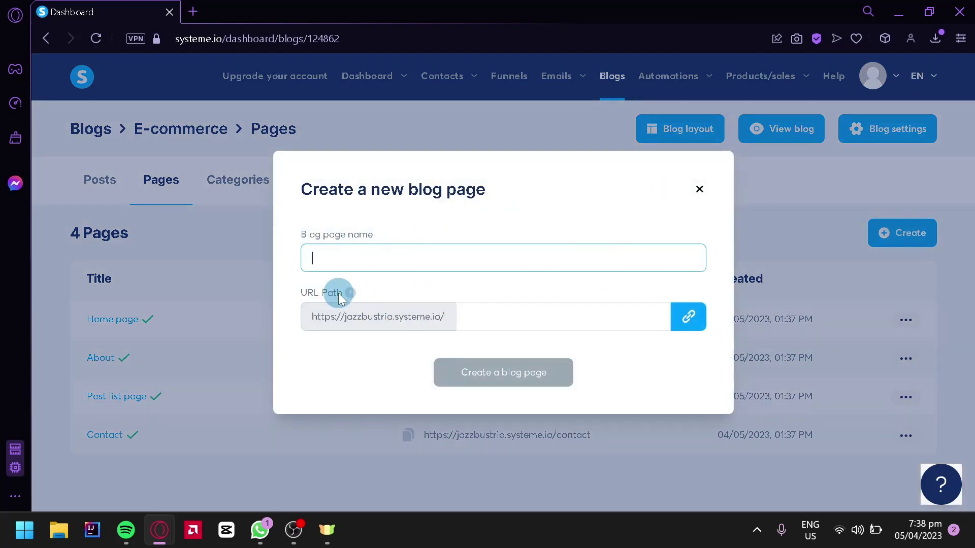
left_click(700, 192)
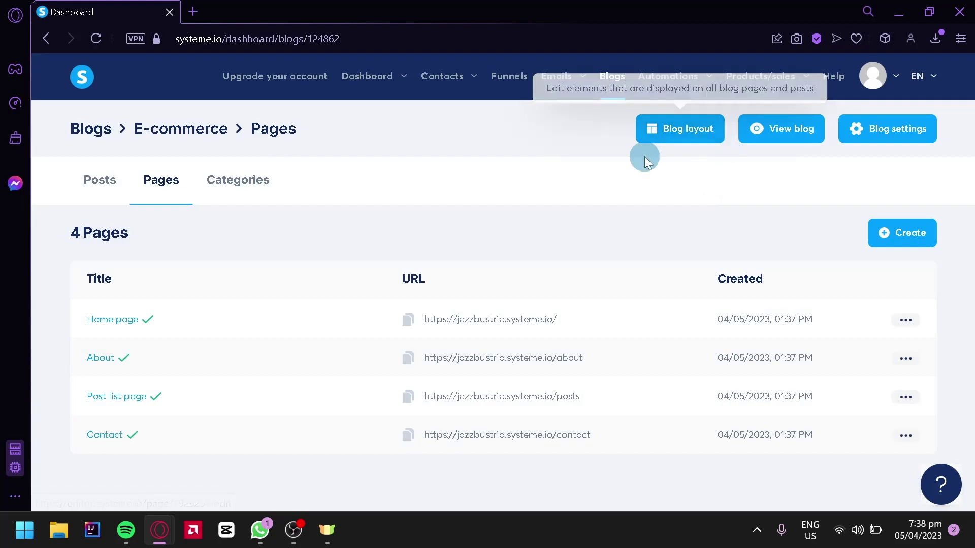
Step: Review the blog's categories and return to its list of pages
left_click(198, 198)
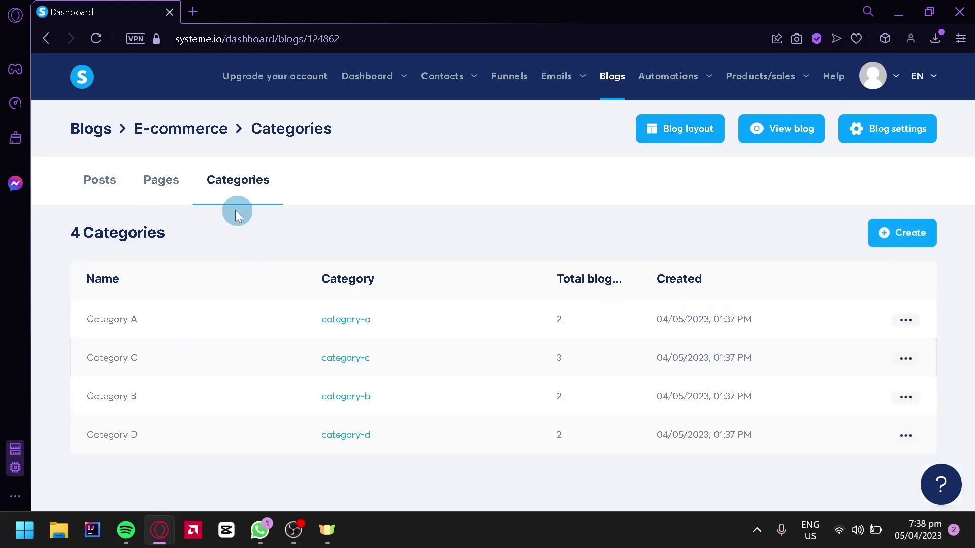
left_click(169, 188)
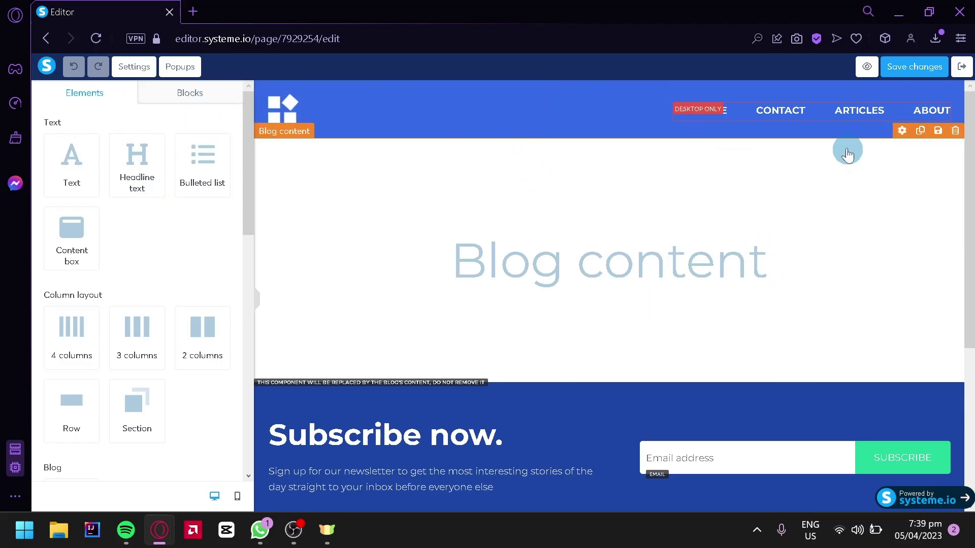
Step: Examine the blog layout in the page editor from the header to the footer
scroll(793, 153, "down", 2)
scroll(457, 191, "down", 3)
scroll(681, 230, "up", 5)
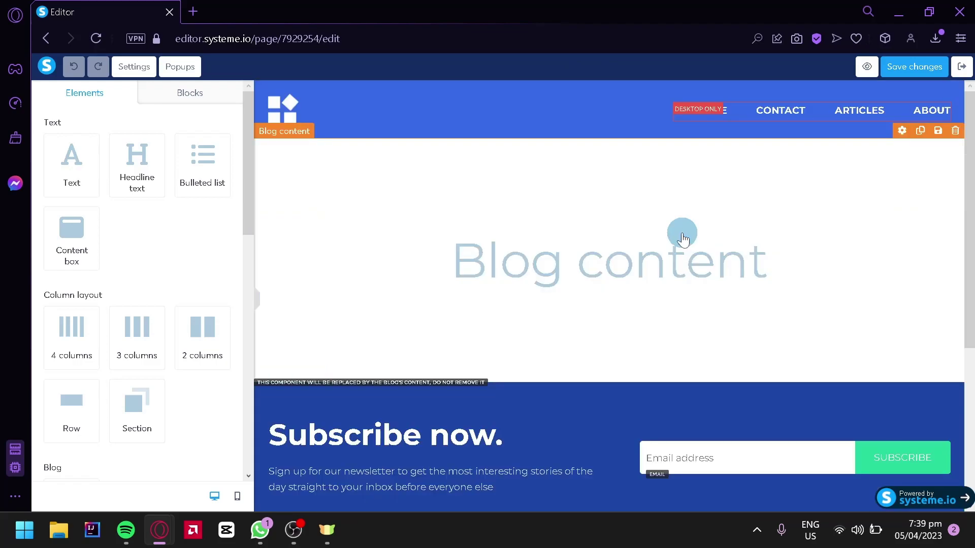
scroll(648, 264, "down", 5)
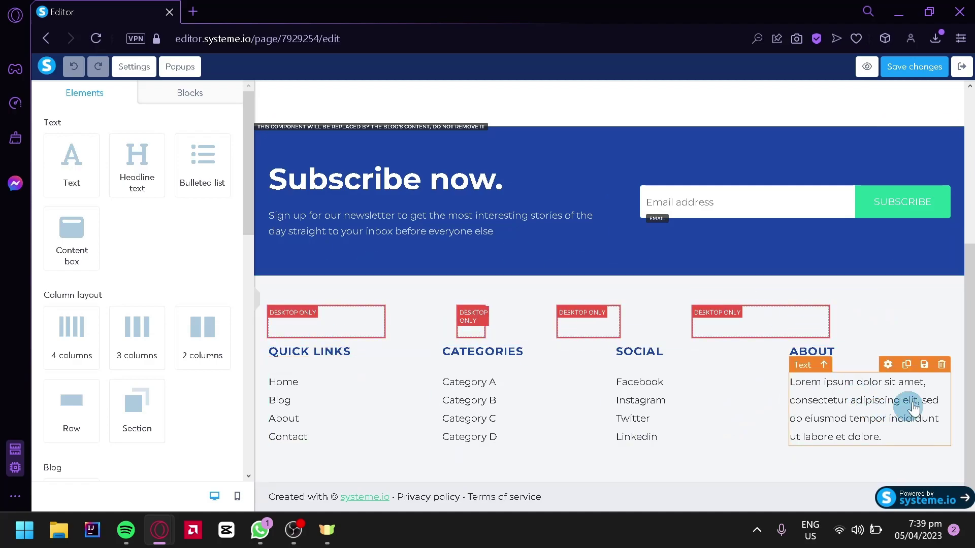
Step: Delete the "Subscribe now." row and its blue section from the blog layout, confirming both deletions
scroll(912, 285, "up", 2)
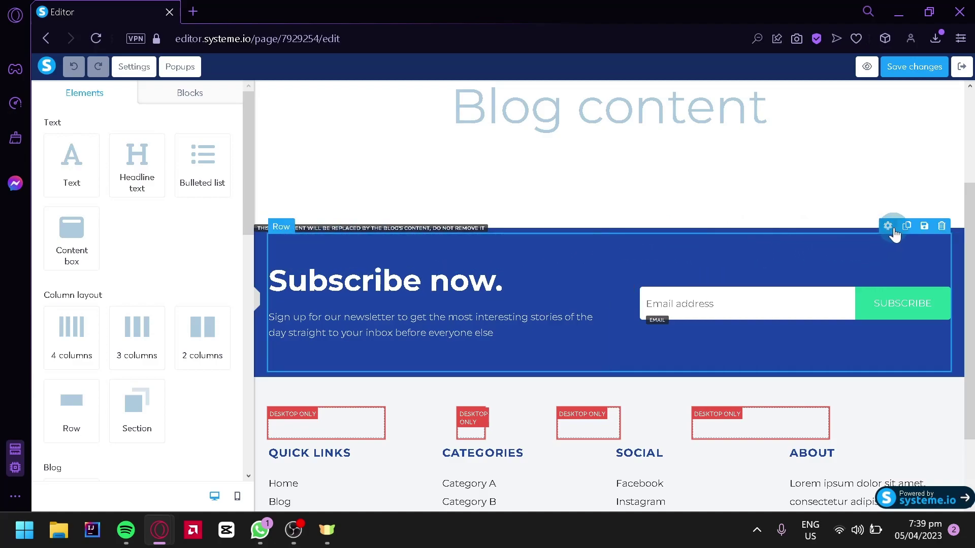
left_click(943, 227)
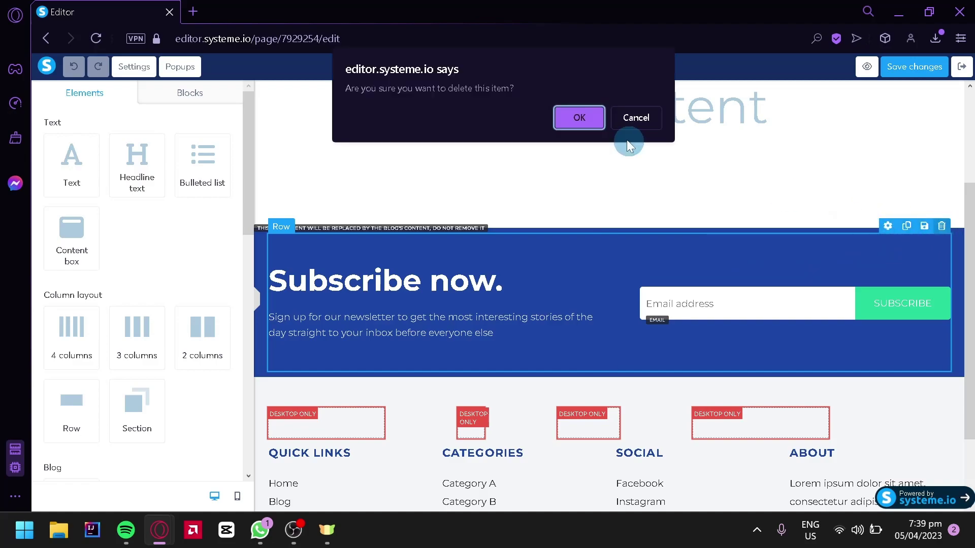
left_click(571, 123)
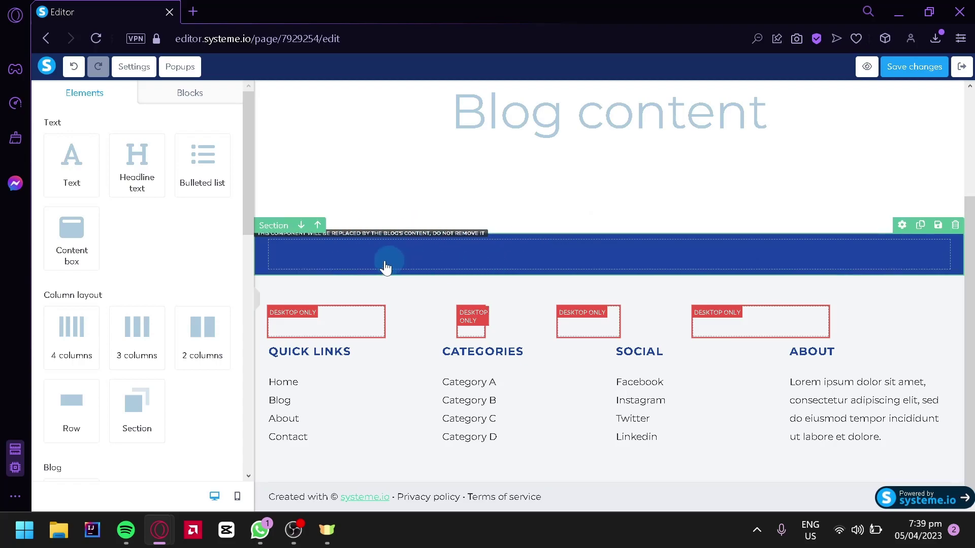
left_click(957, 226)
left_click(578, 118)
Step: Check the remaining blog layout and browse the elements available for adding to the page
scroll(572, 126, "up", 3)
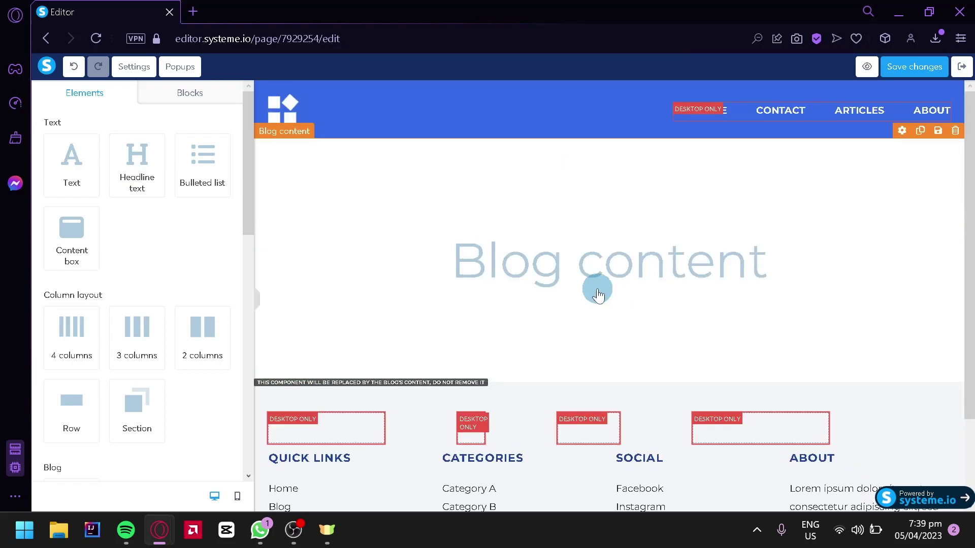
scroll(670, 143, "down", 2)
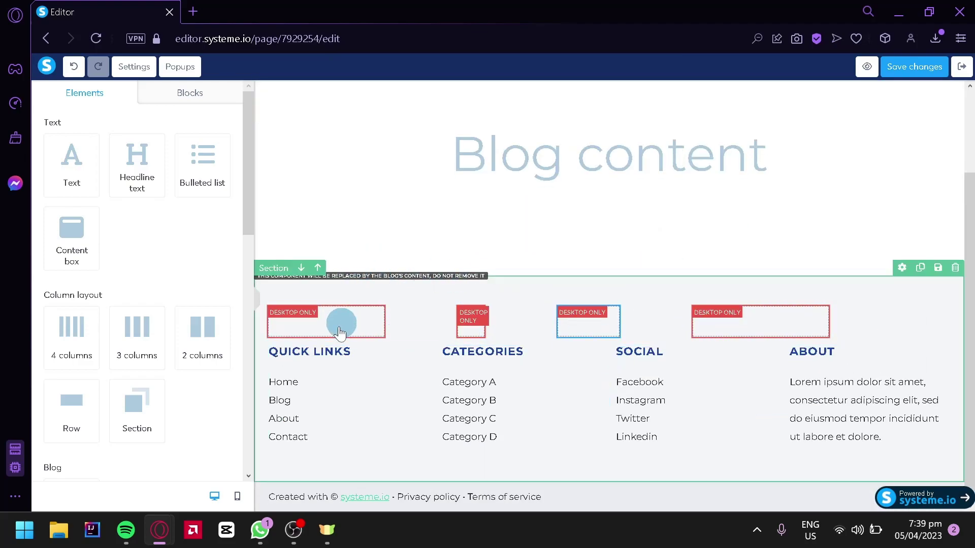
scroll(429, 341, "up", 2)
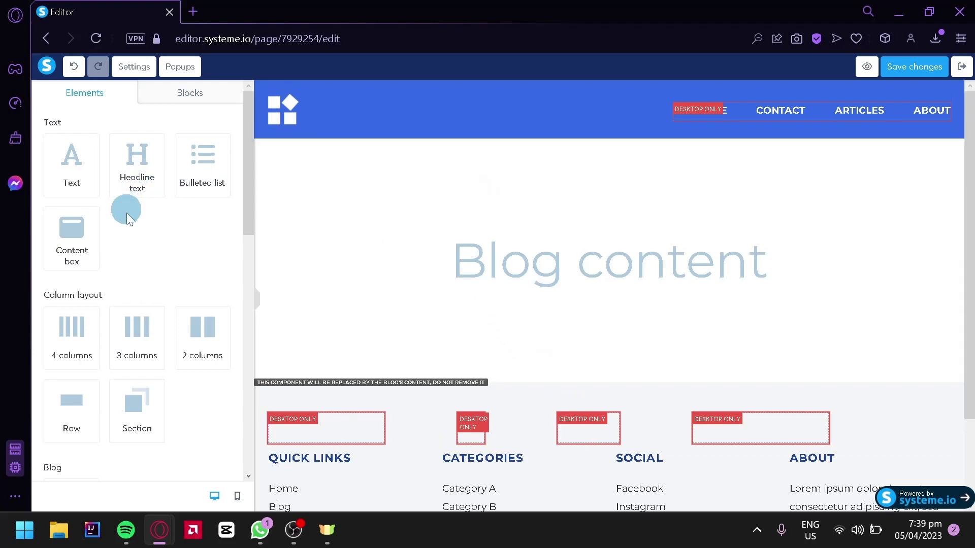
left_click_drag(248, 206, 247, 156)
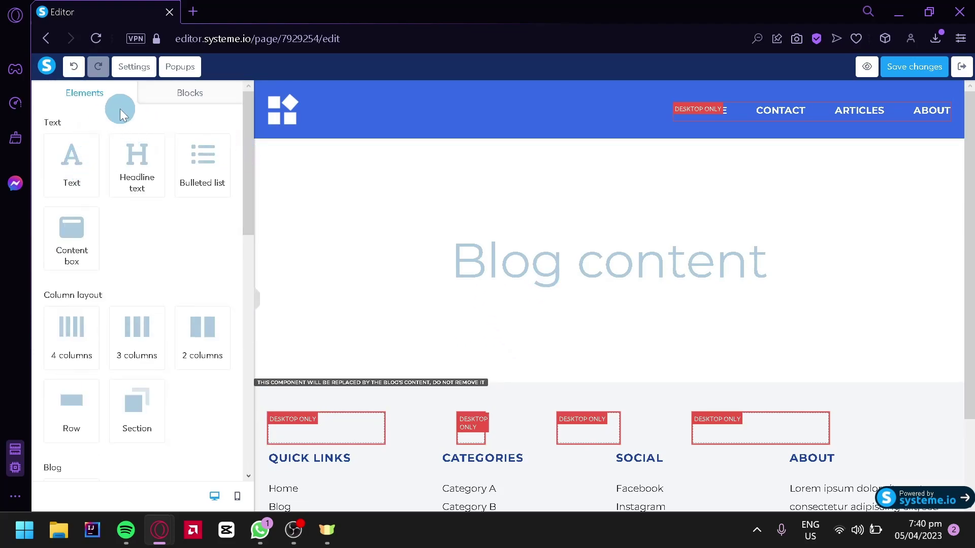
left_click_drag(245, 198, 212, 455)
left_click_drag(246, 366, 185, 67)
Step: Add the "Card items with round images" block from the Testimonials blocks to the blog layout
left_click(177, 101)
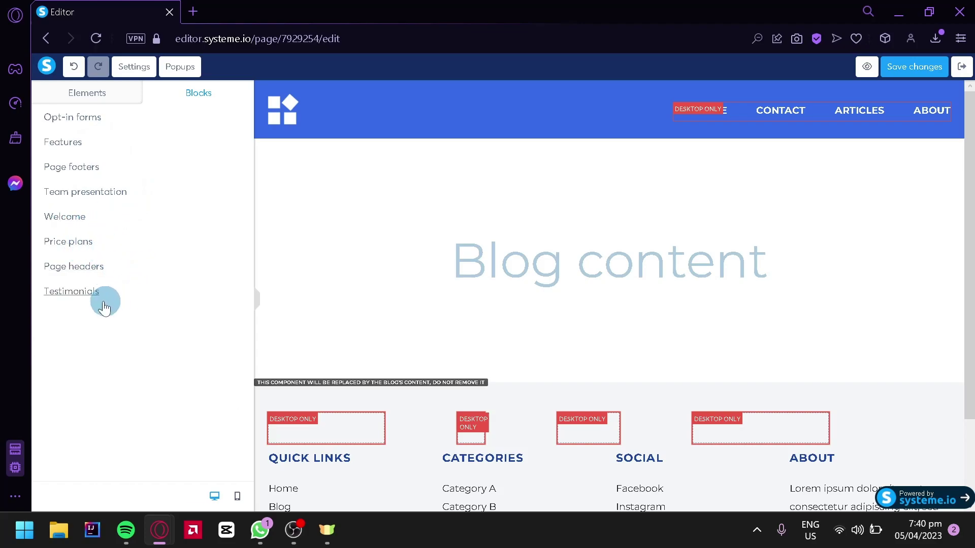
left_click(72, 292)
scroll(183, 223, "down", 4)
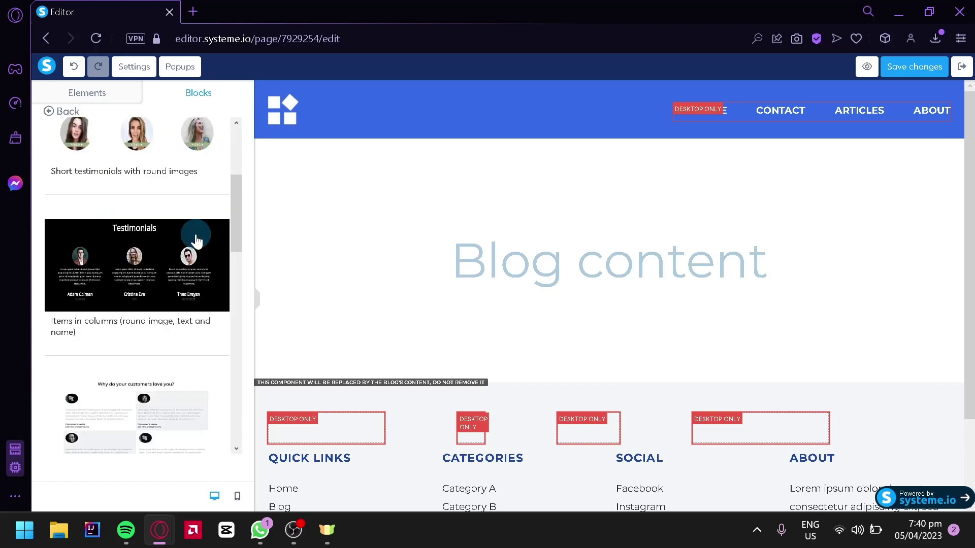
scroll(197, 236, "up", 4)
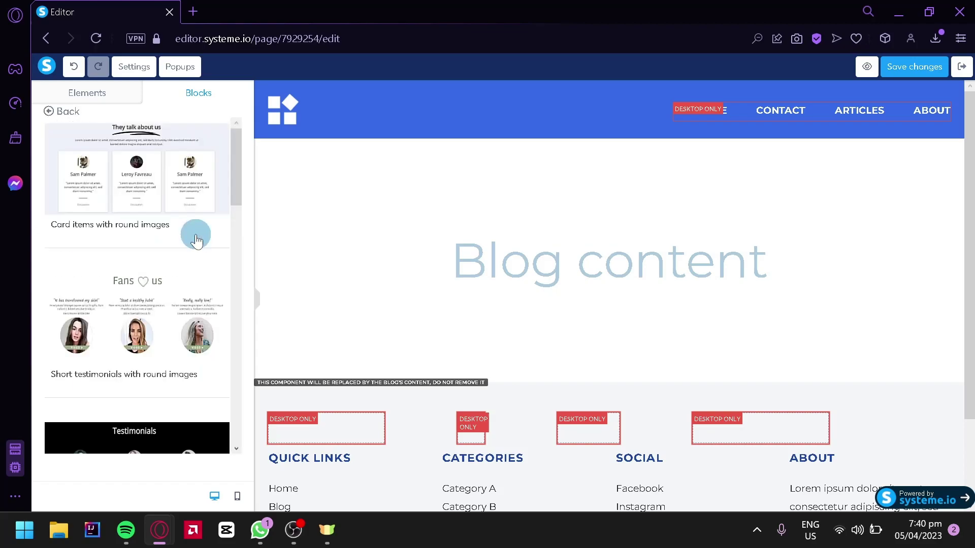
left_click(121, 173)
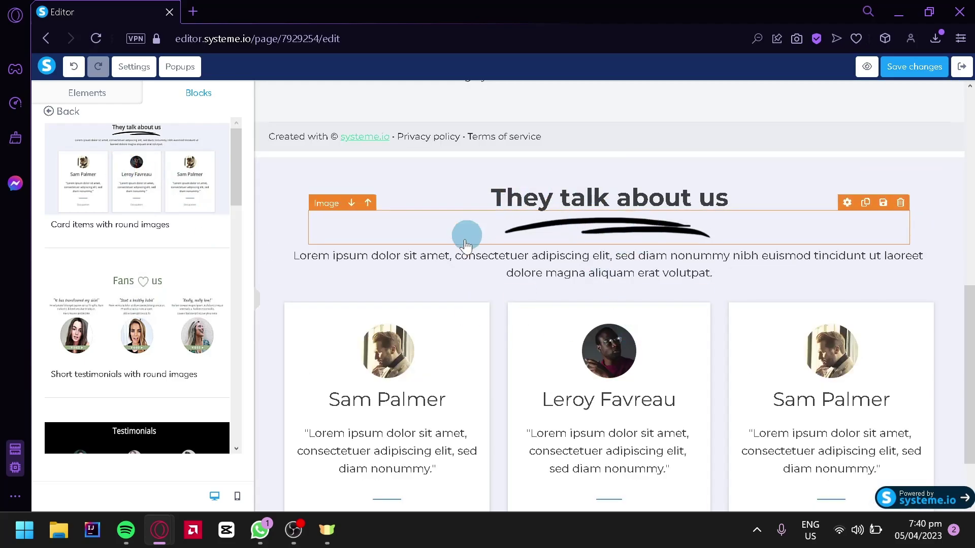
Step: Move the "They talk about us" testimonials section above the footer, directly below the blog content
scroll(708, 212, "down", 2)
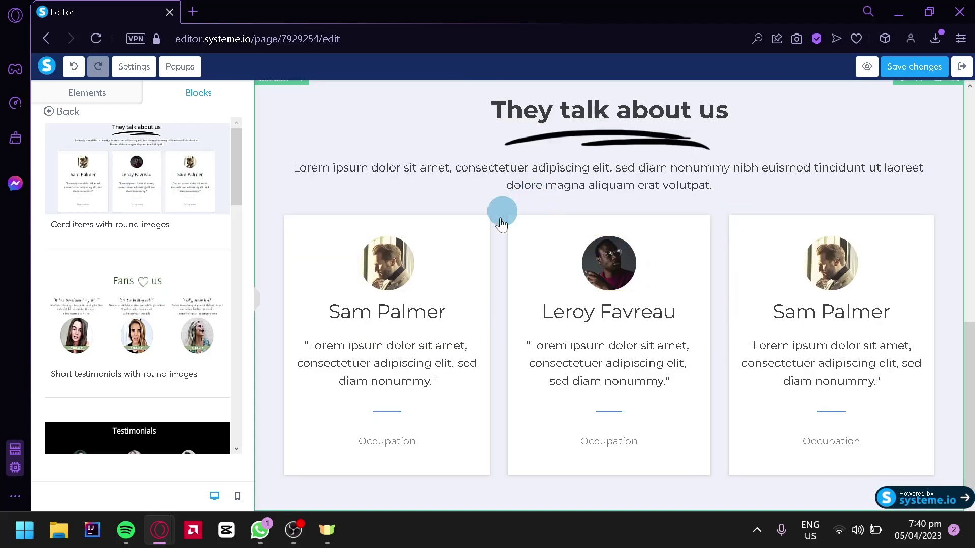
scroll(675, 224, "up", 6)
scroll(696, 208, "down", 5)
scroll(697, 208, "up", 10)
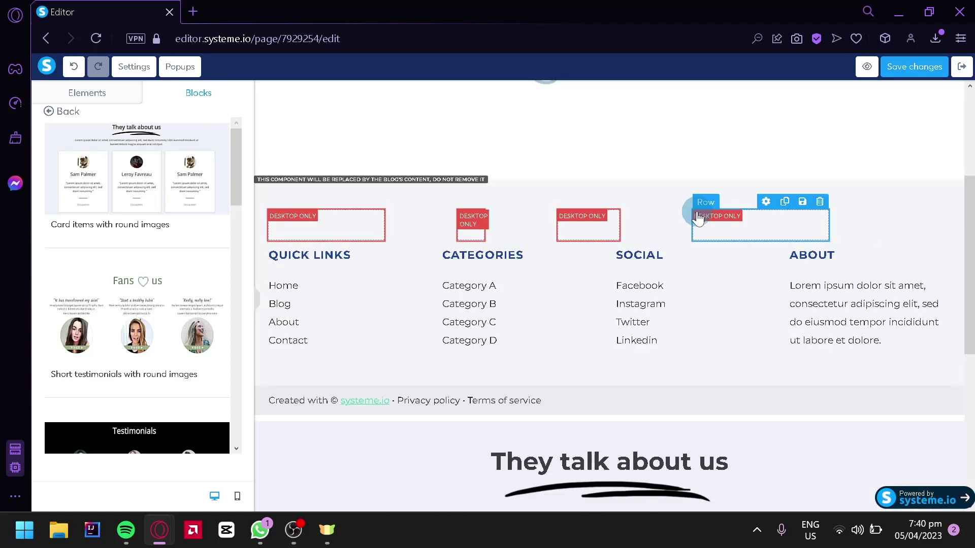
scroll(524, 222, "down", 10)
scroll(508, 305, "up", 4)
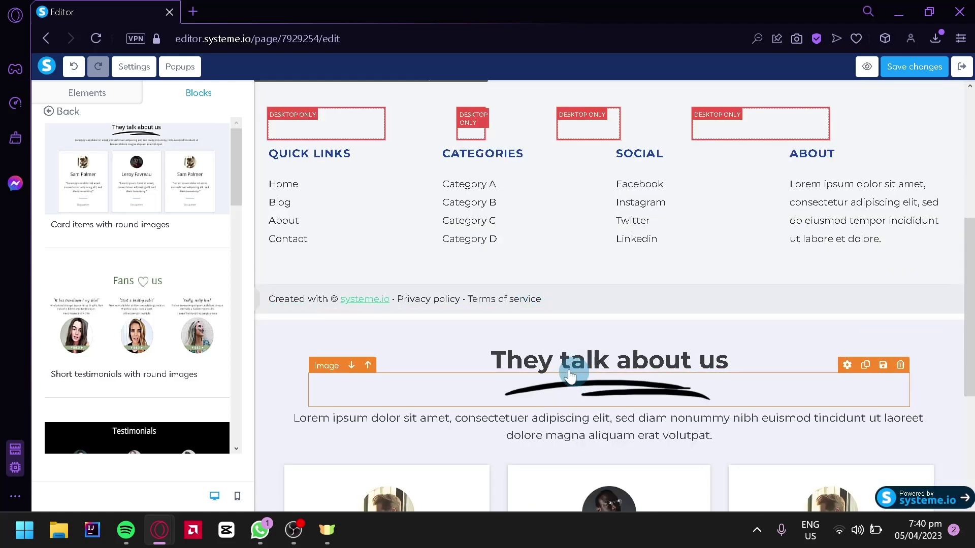
left_click_drag(507, 339, 532, 197)
left_click_drag(528, 203, 503, 87)
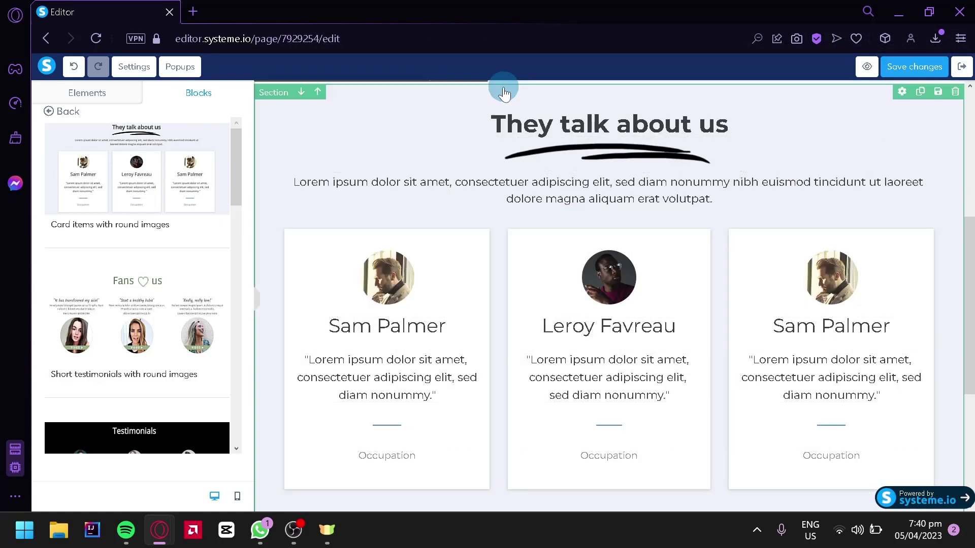
Step: Move the "They talk about us" testimonials section above the blog content, directly below the header
scroll(616, 269, "up", 5)
scroll(599, 253, "down", 3)
scroll(598, 252, "up", 2)
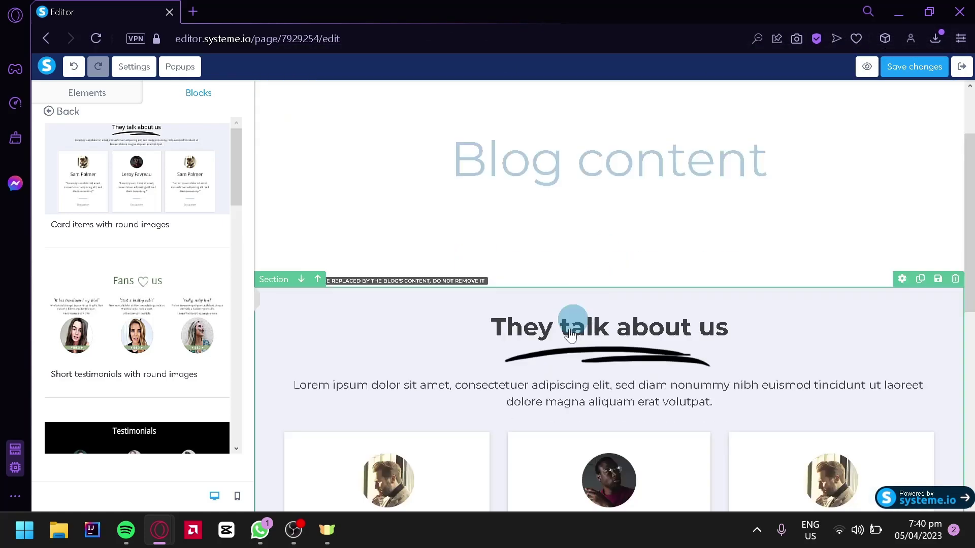
left_click_drag(549, 301, 545, 104)
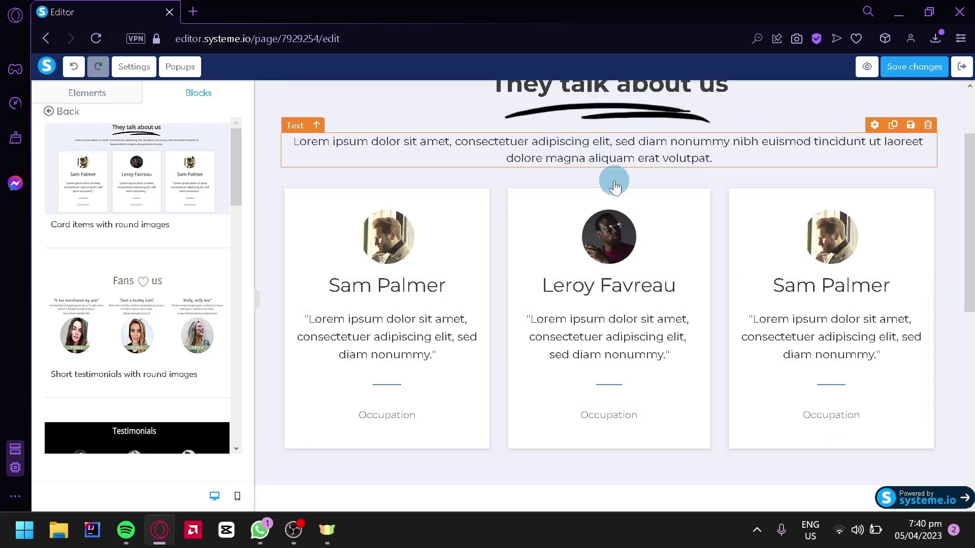
Step: Examine the rearranged blog layout around the testimonials section
scroll(630, 213, "up", 2)
scroll(675, 264, "down", 5)
scroll(721, 283, "up", 5)
scroll(721, 269, "up", 4)
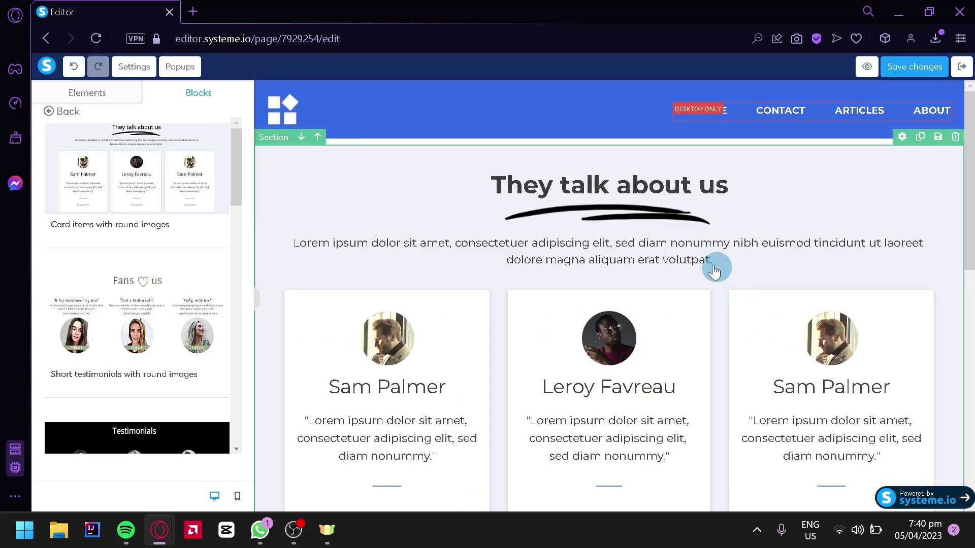
scroll(584, 249, "down", 4)
scroll(501, 262, "up", 2)
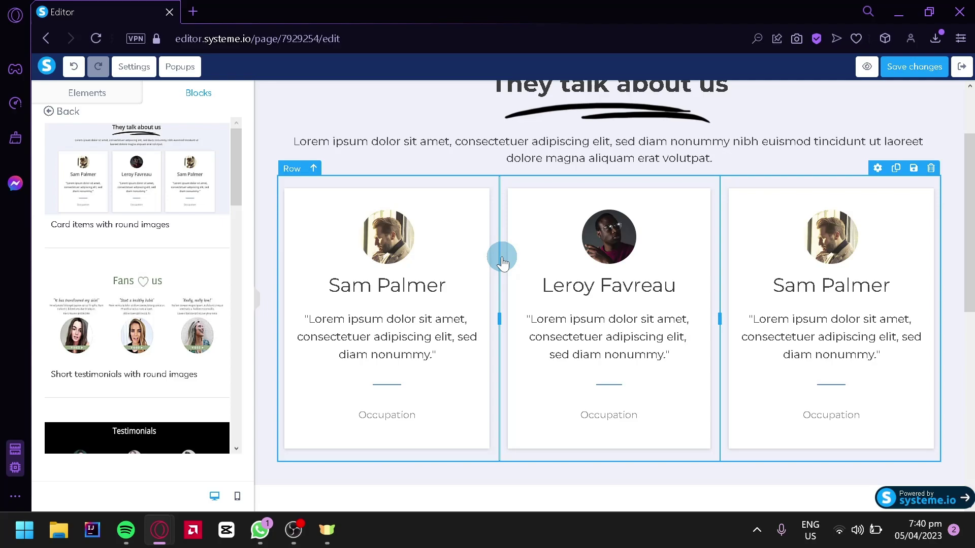
scroll(501, 262, "up", 2)
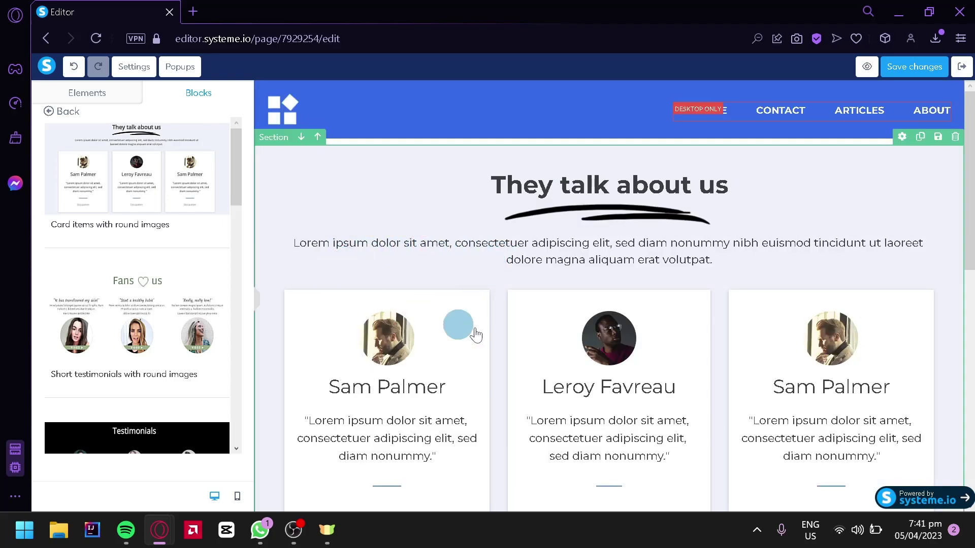
Step: Delete the black underline image beneath the "They talk about us" heading in the testimonials section
scroll(511, 216, "down", 2)
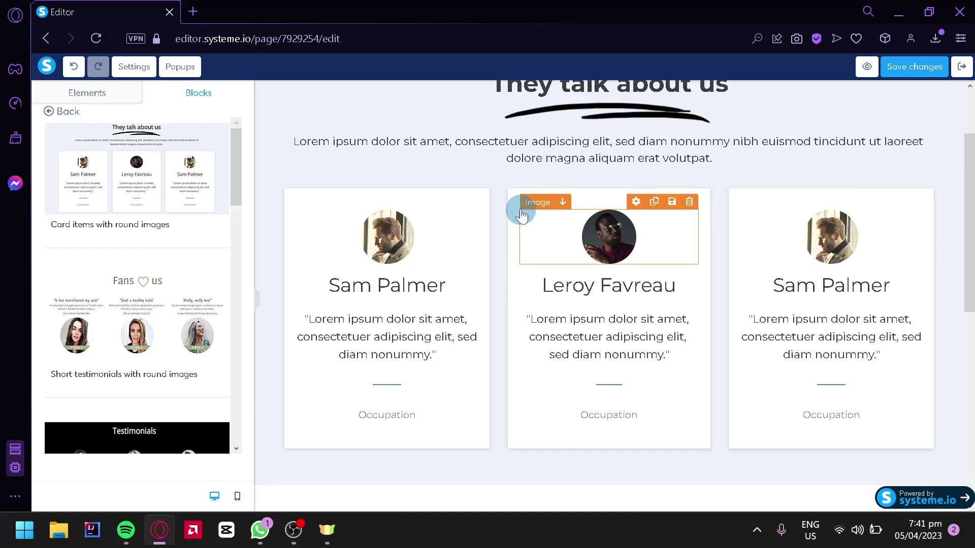
scroll(518, 209, "up", 2)
scroll(380, 424, "down", 2)
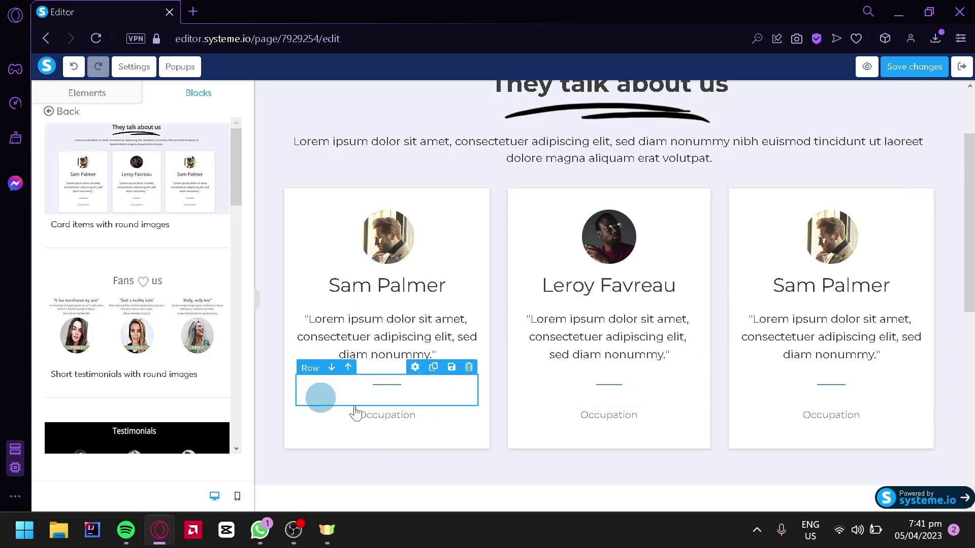
scroll(588, 250, "up", 2)
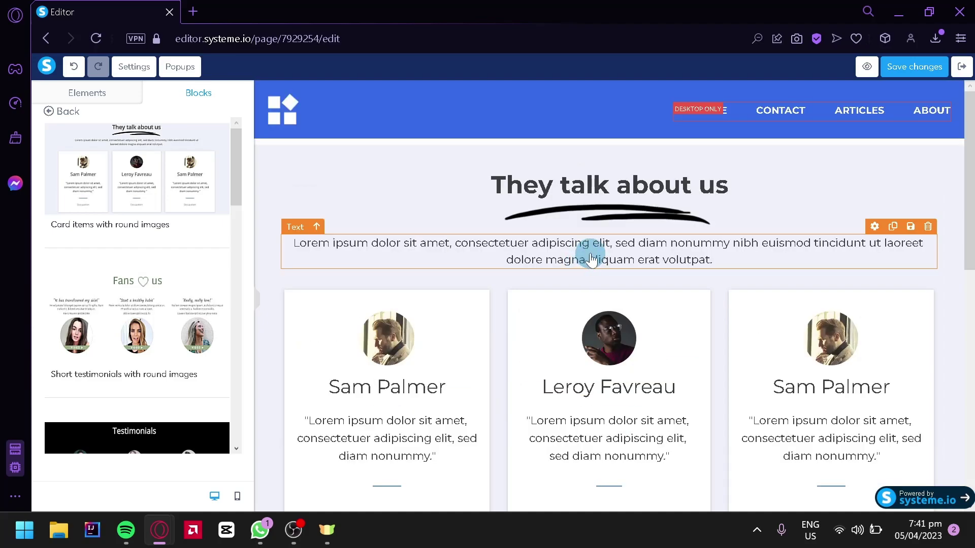
left_click(598, 219)
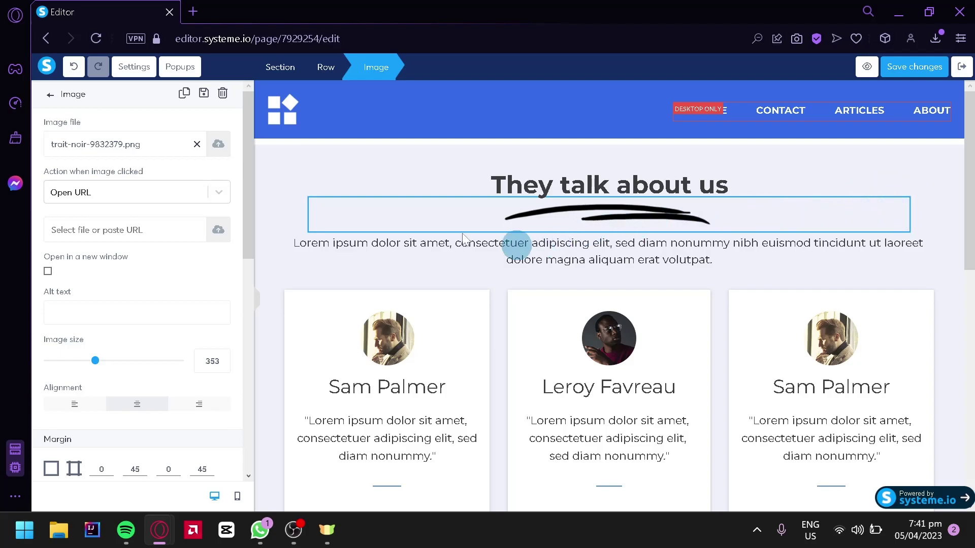
left_click(223, 95)
left_click(602, 109)
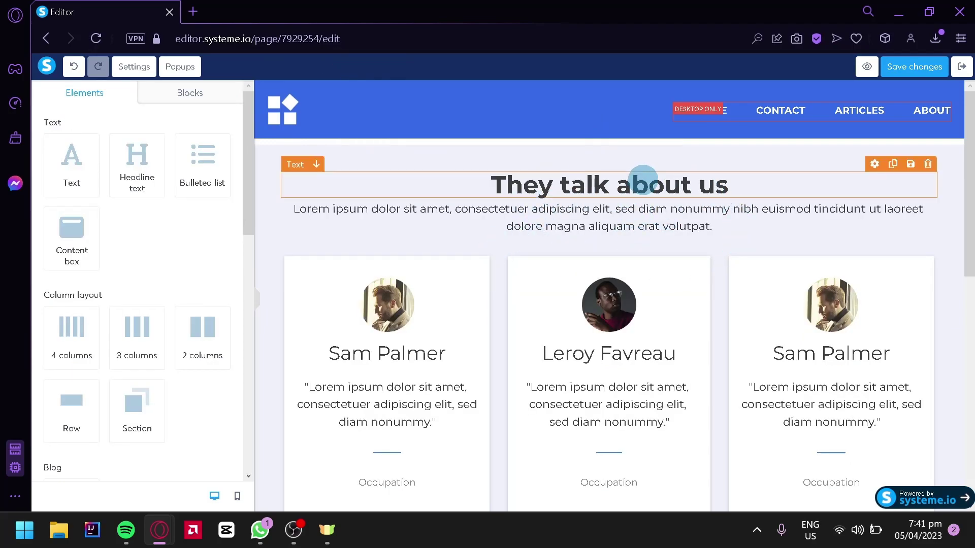
Step: Replace the placeholder text under the "They talk about us" heading with "They trusted us, and we want you to trust us also."
left_click(660, 180)
triple_click(676, 176)
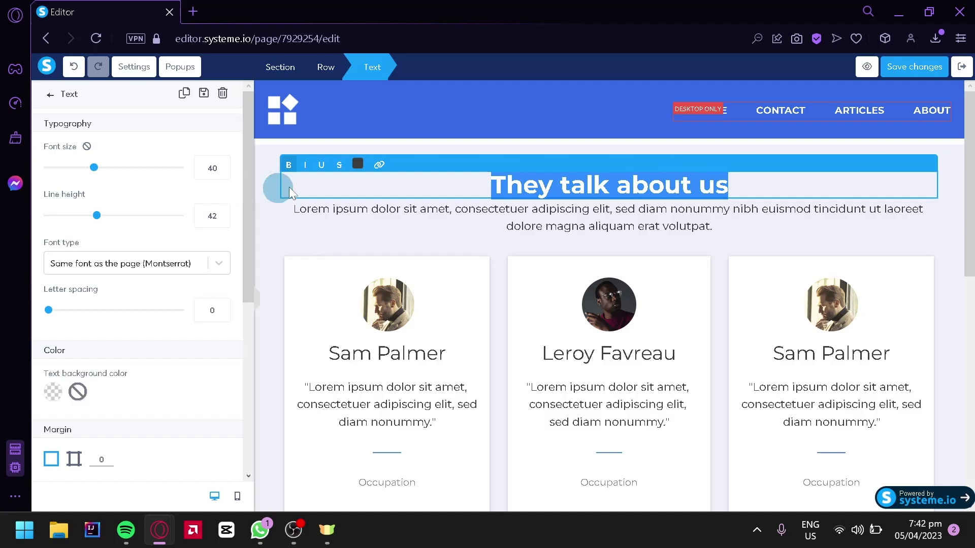
left_click(572, 229)
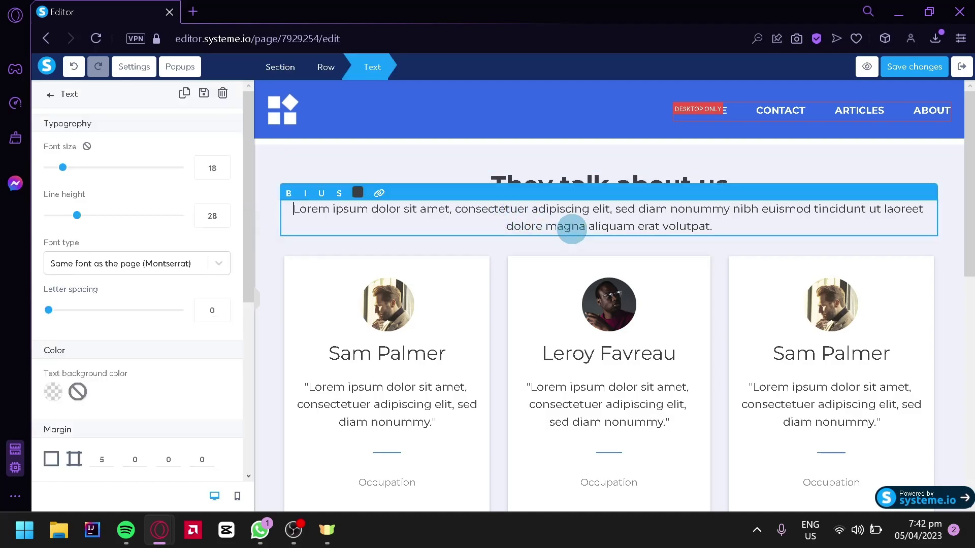
key("ctrl+a")
type("T")
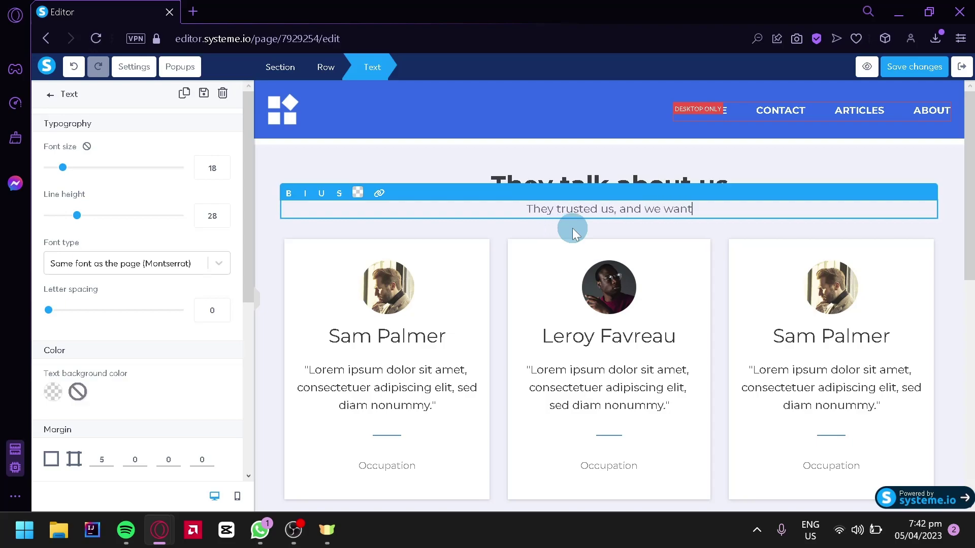
type("hey trusted us, and we want you to trust us a")
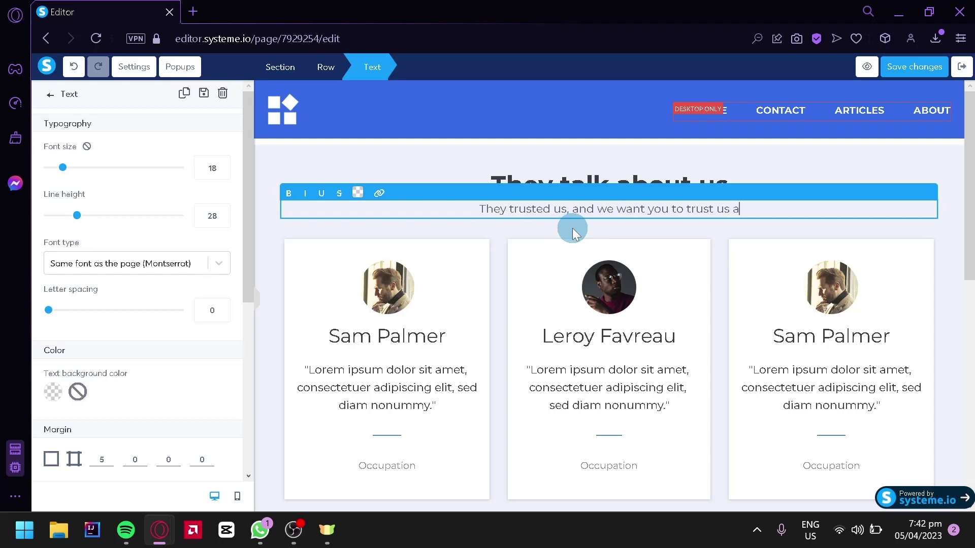
type("lso.")
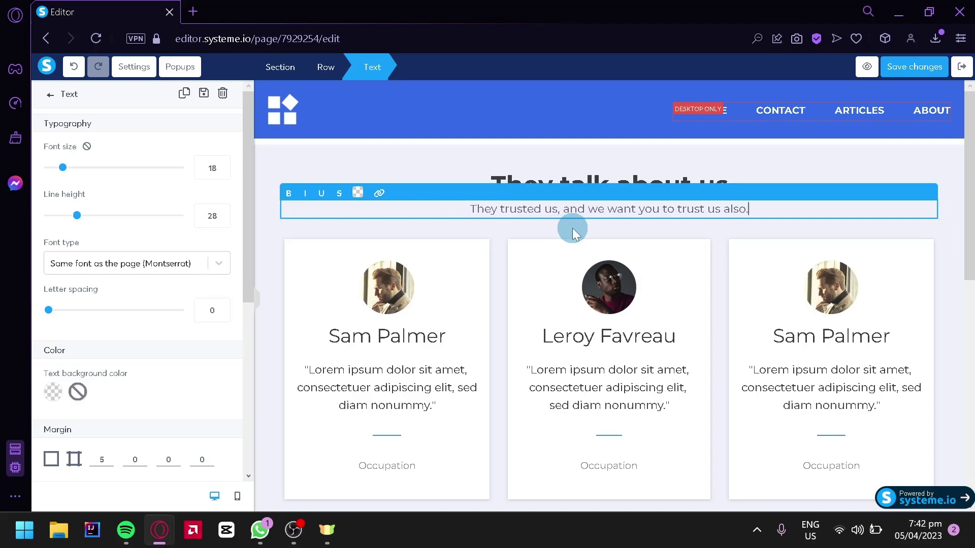
left_click(733, 247)
Step: Set the background color of the first testimonial card's row to light pink
left_click(412, 308)
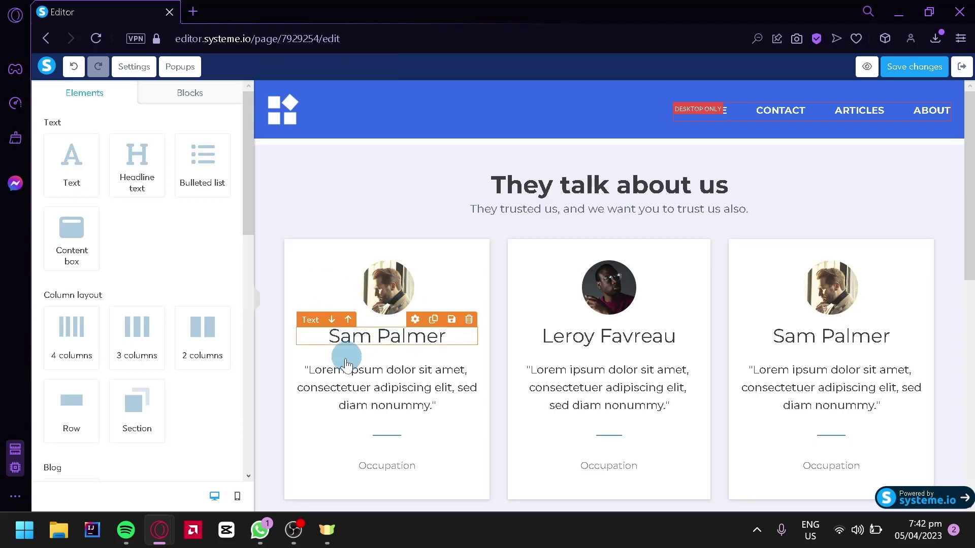
left_click(337, 386)
left_click(387, 444)
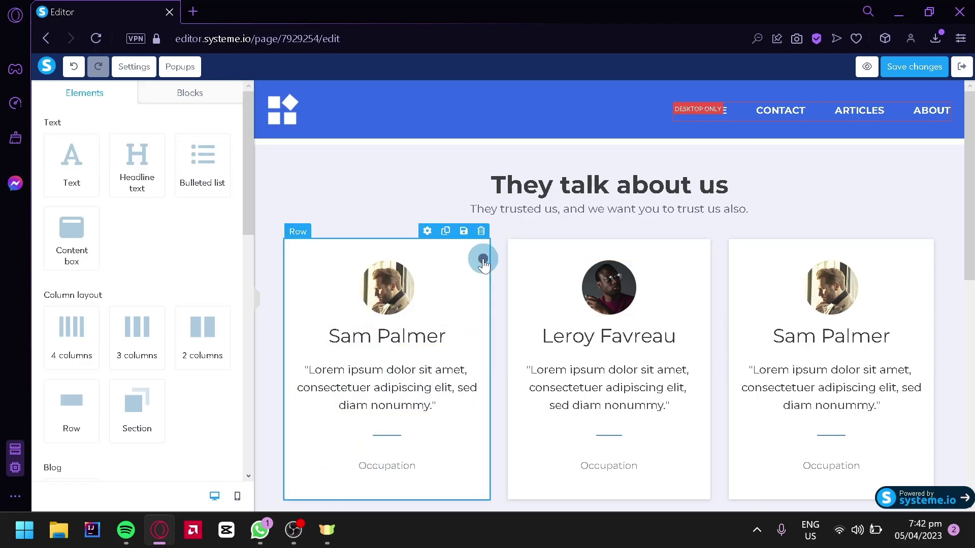
left_click(482, 260)
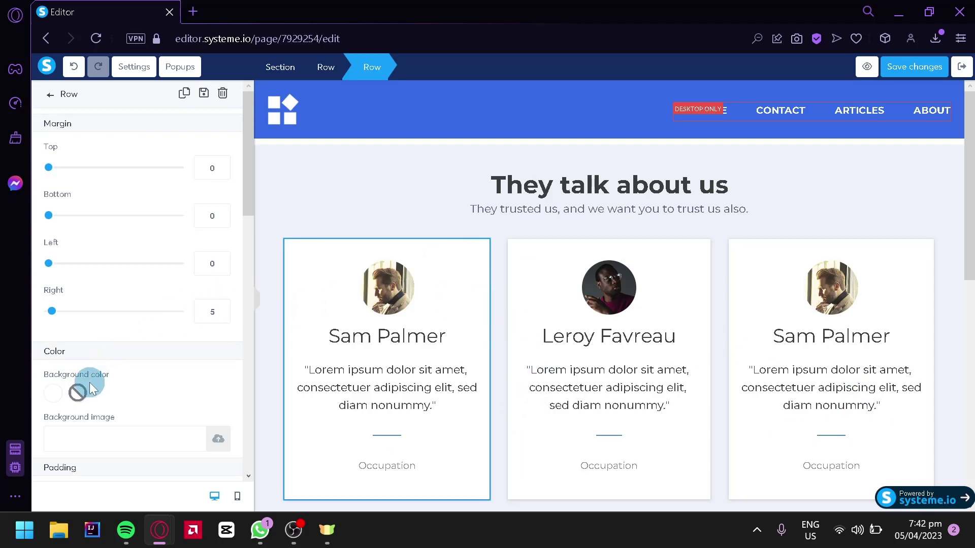
left_click(54, 394)
left_click(151, 350)
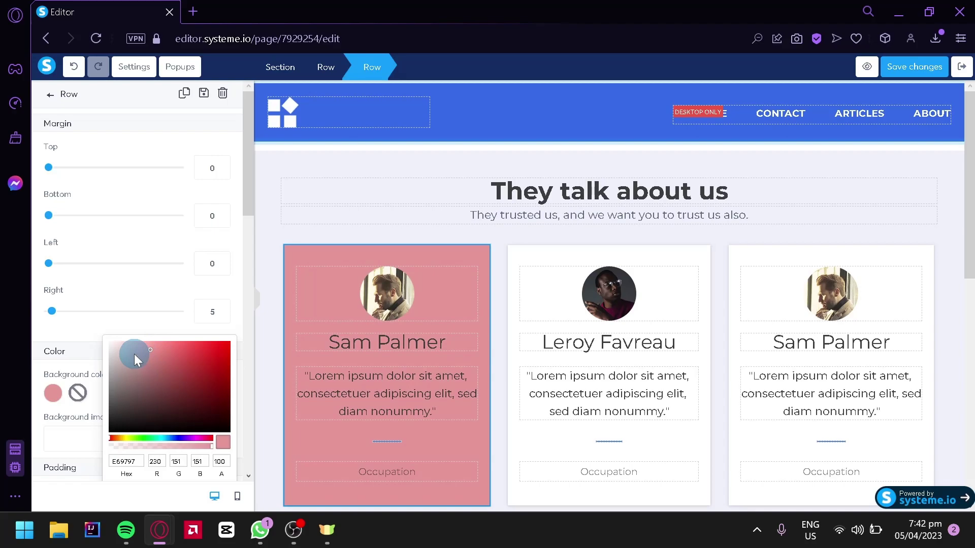
left_click(254, 174)
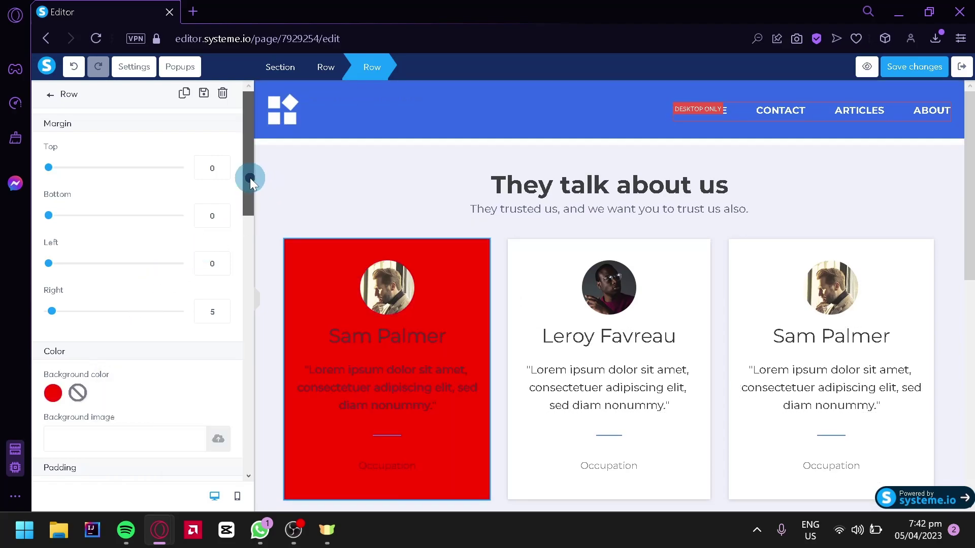
scroll(239, 224, "down", 2)
left_click(52, 308)
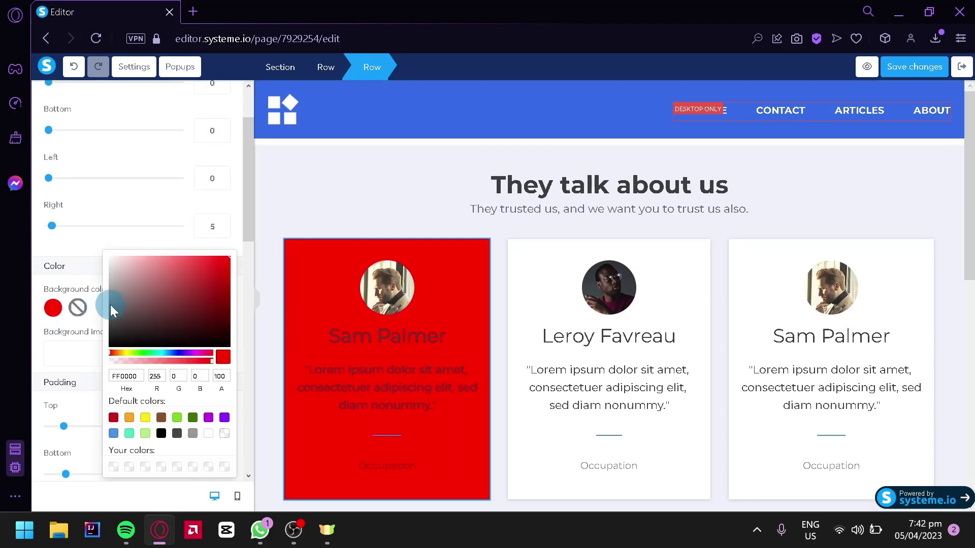
left_click(135, 263)
left_click(139, 235)
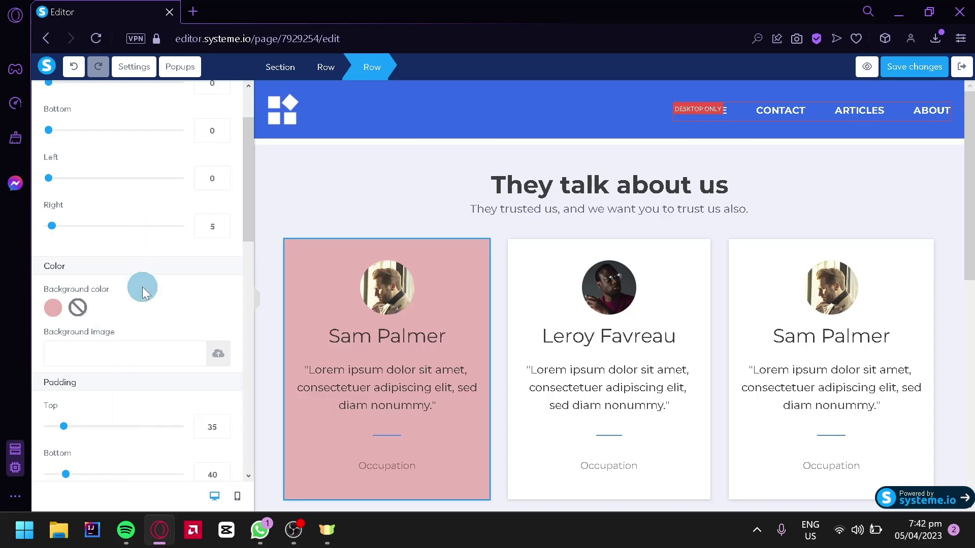
scroll(229, 214, "down", 2)
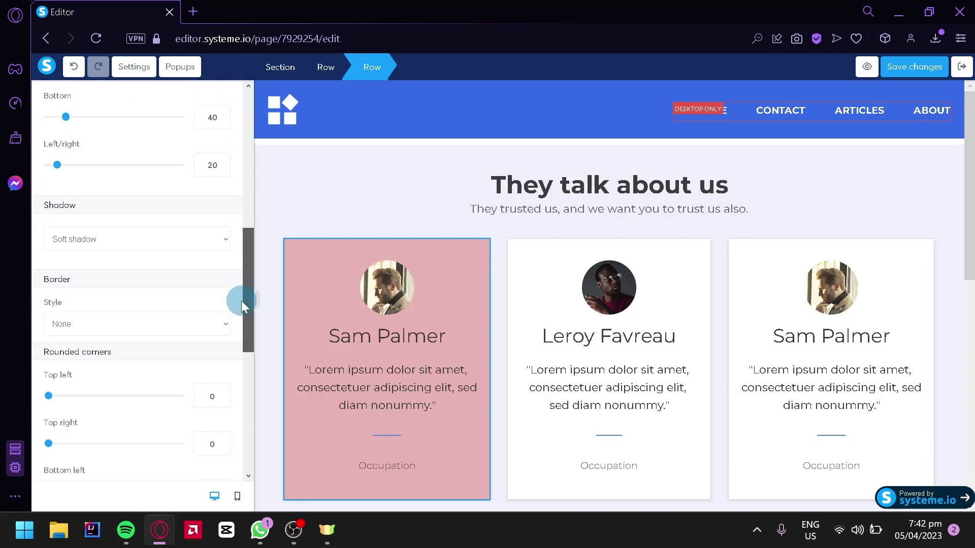
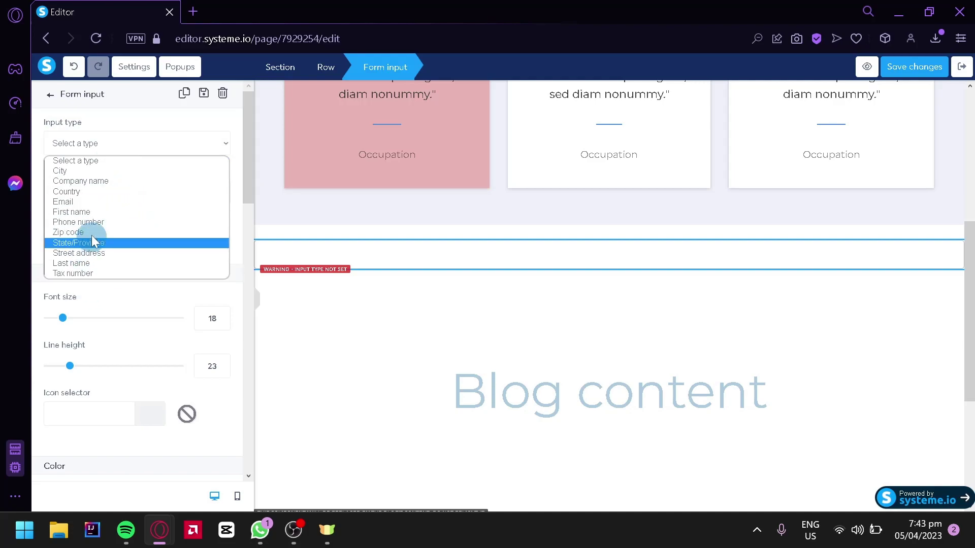
Step: Set the input type of the form field above the blog content to Email and duplicate the field
left_click(92, 203)
left_click(304, 281)
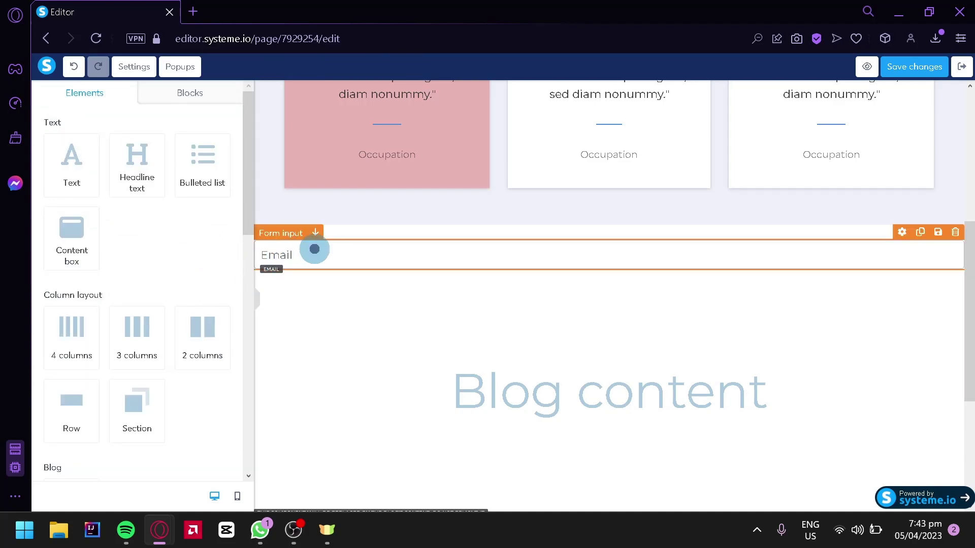
left_click(315, 249)
left_click(924, 257)
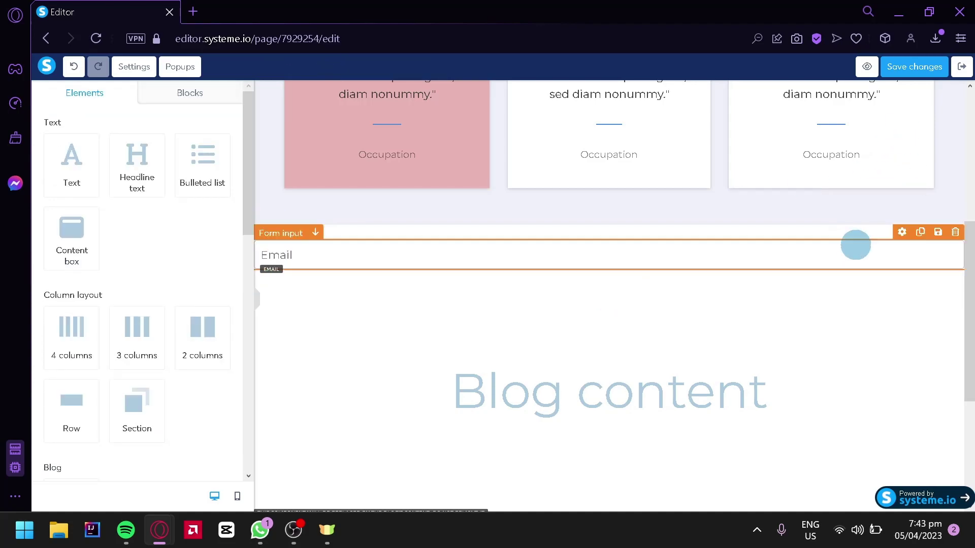
left_click(921, 233)
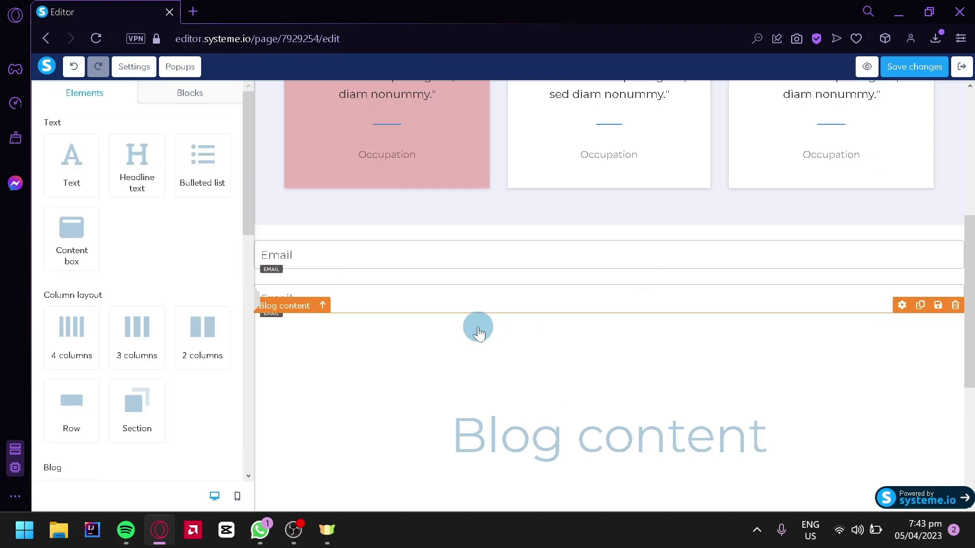
Step: Change the duplicated form field's input type to First name
left_click(345, 290)
left_click(154, 139)
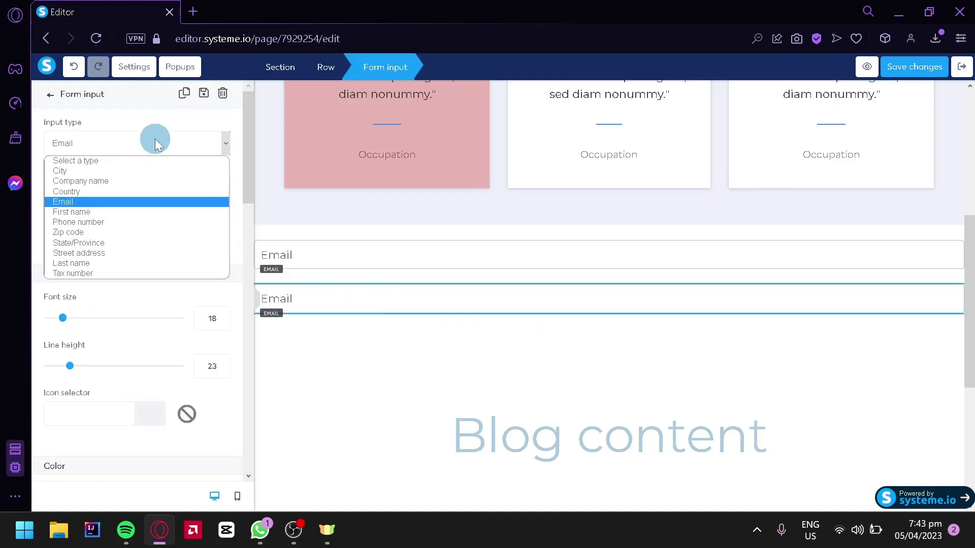
left_click(135, 214)
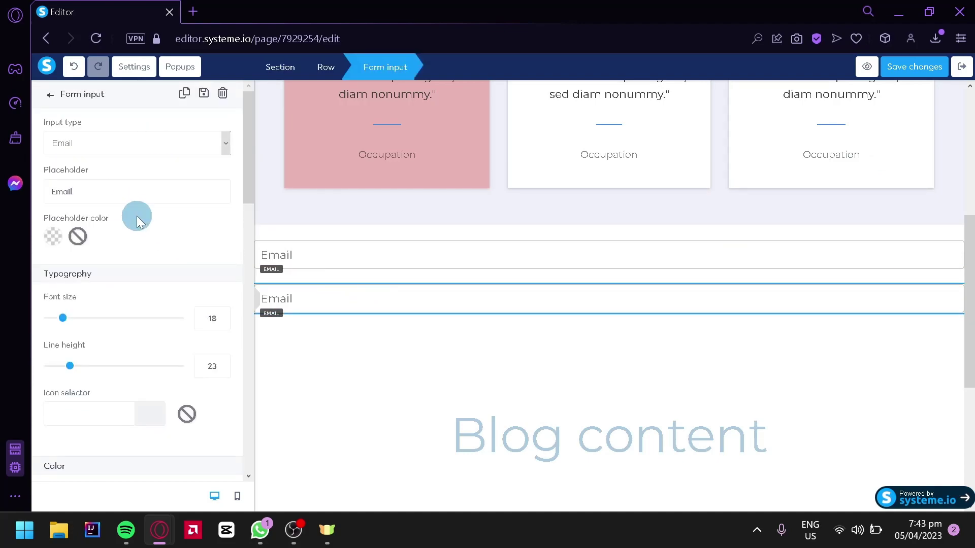
left_click(346, 332)
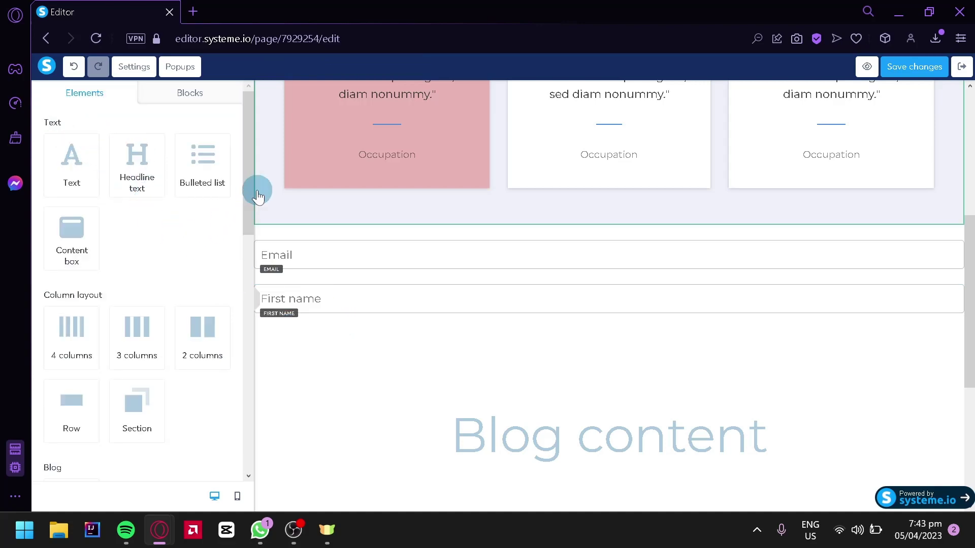
Step: Add a form button below the First name field, keeping Send form as its action
left_click_drag(248, 201, 235, 304)
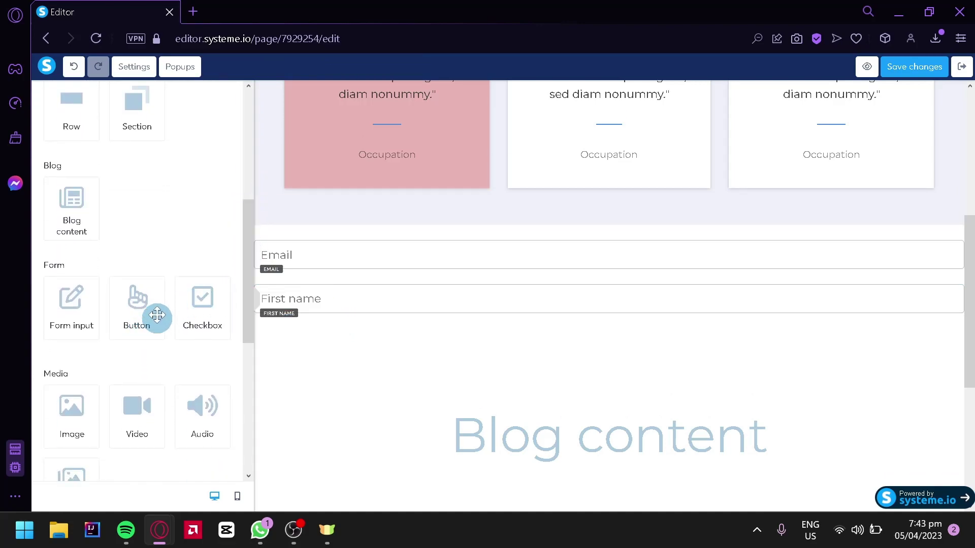
left_click_drag(135, 300, 417, 339)
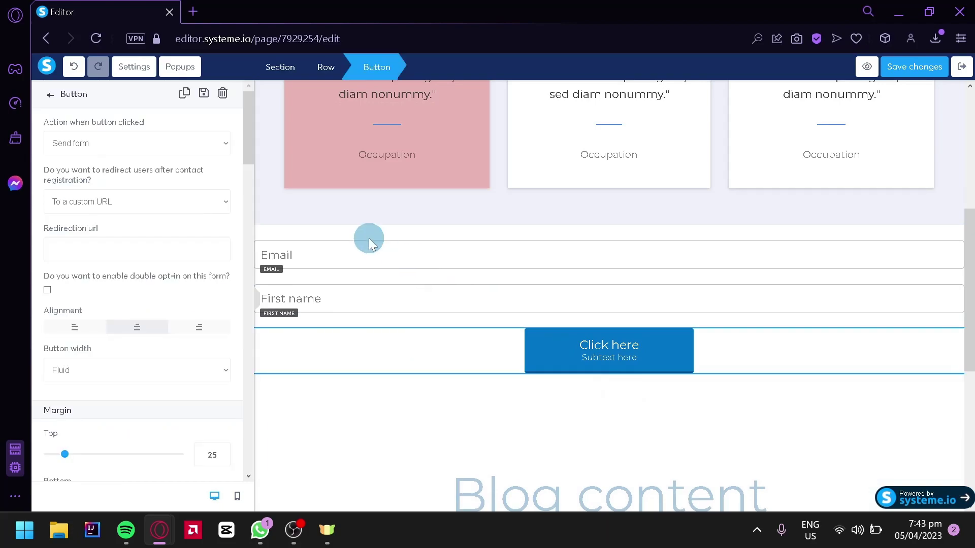
left_click(156, 144)
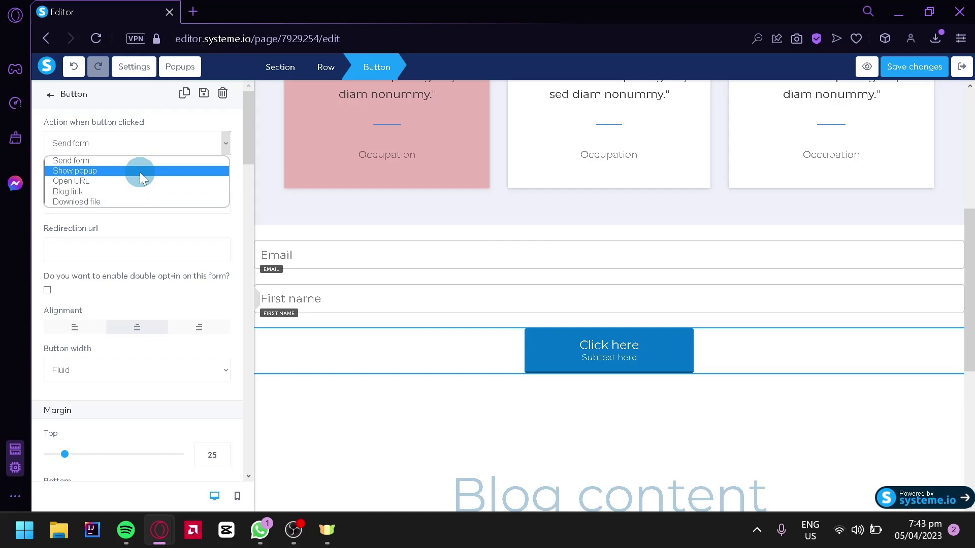
left_click(157, 229)
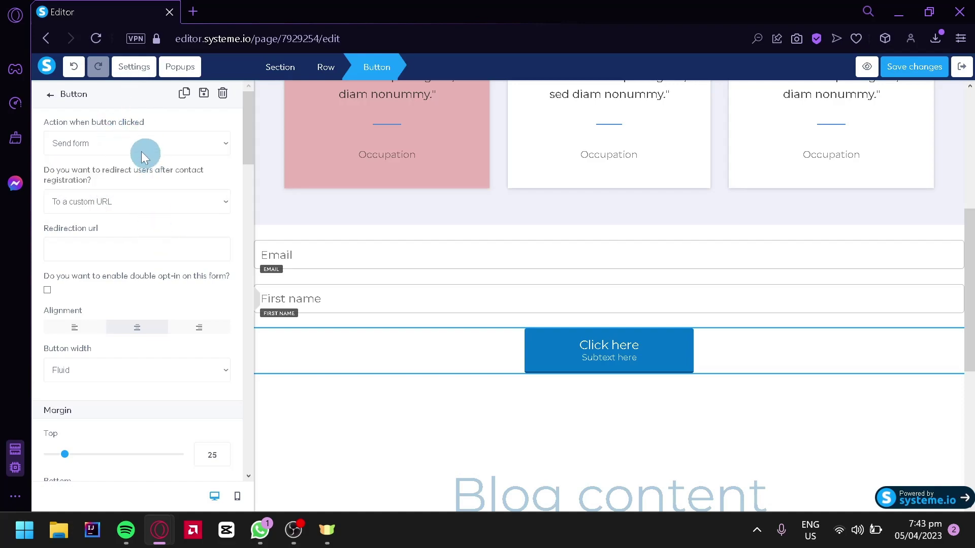
Step: Set the button's redirect after contact registration to No redirection
left_click(149, 205)
left_click(106, 200)
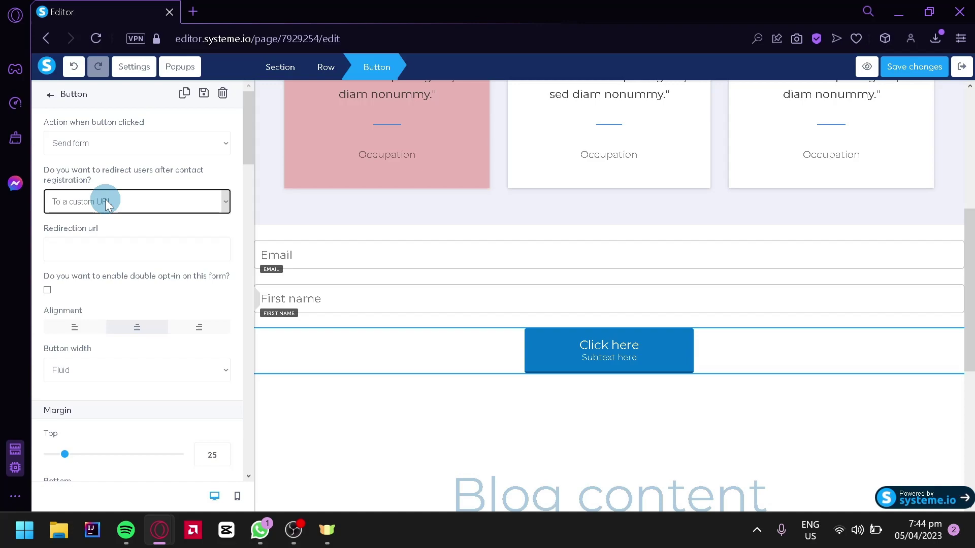
left_click(172, 209)
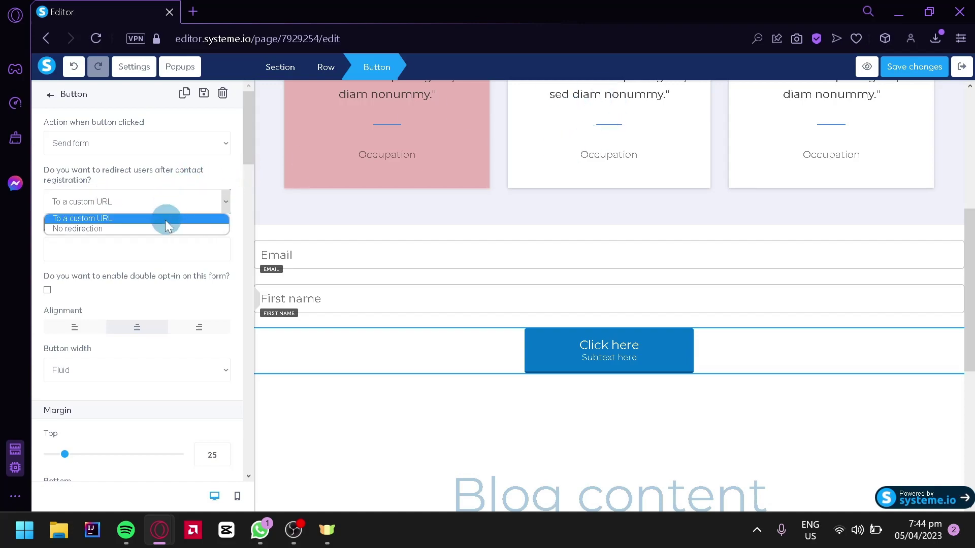
left_click(161, 229)
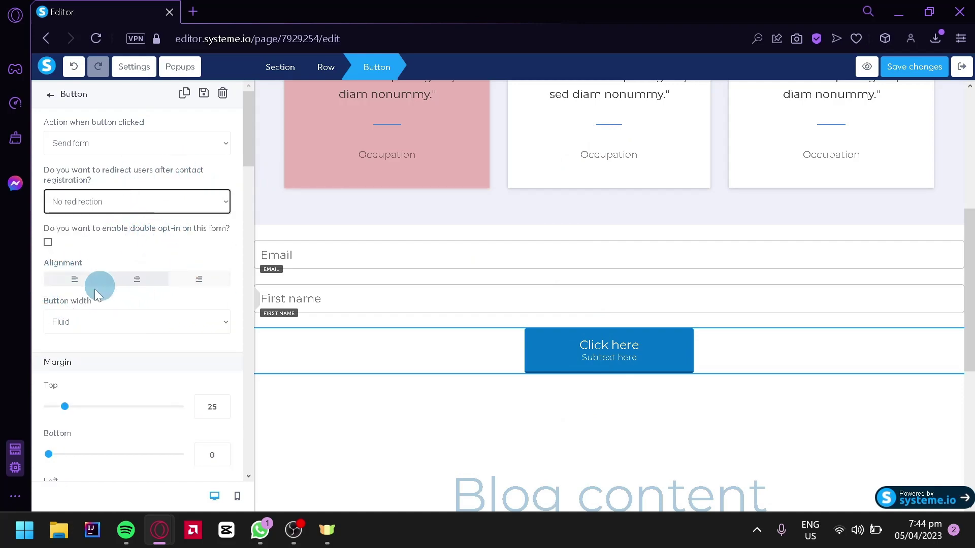
left_click(206, 321)
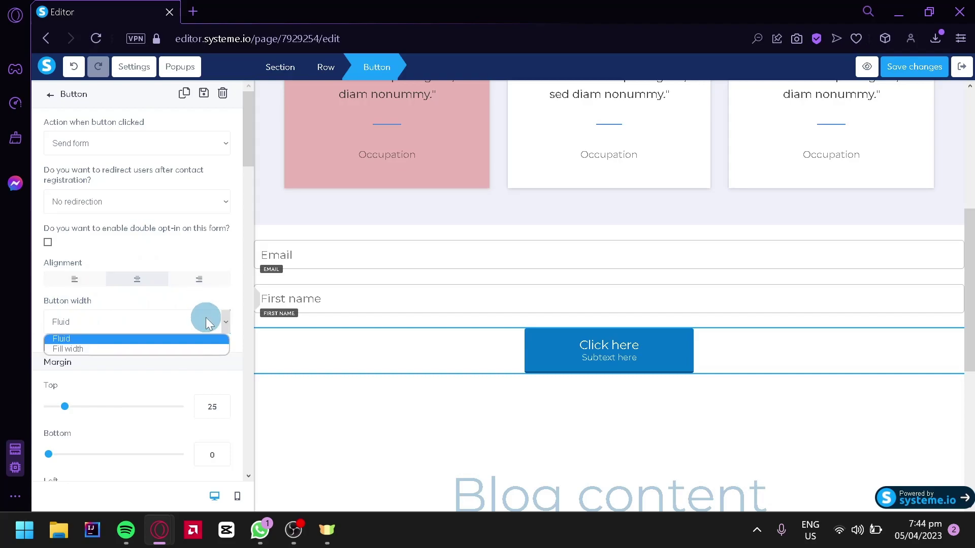
left_click(206, 321)
left_click_drag(249, 143, 275, 119)
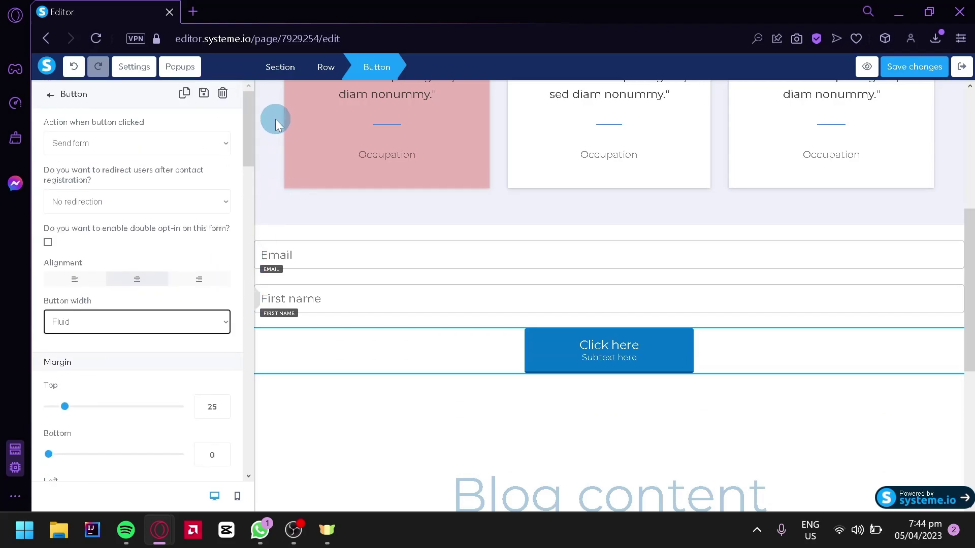
left_click(276, 119)
left_click_drag(969, 224, 967, 200)
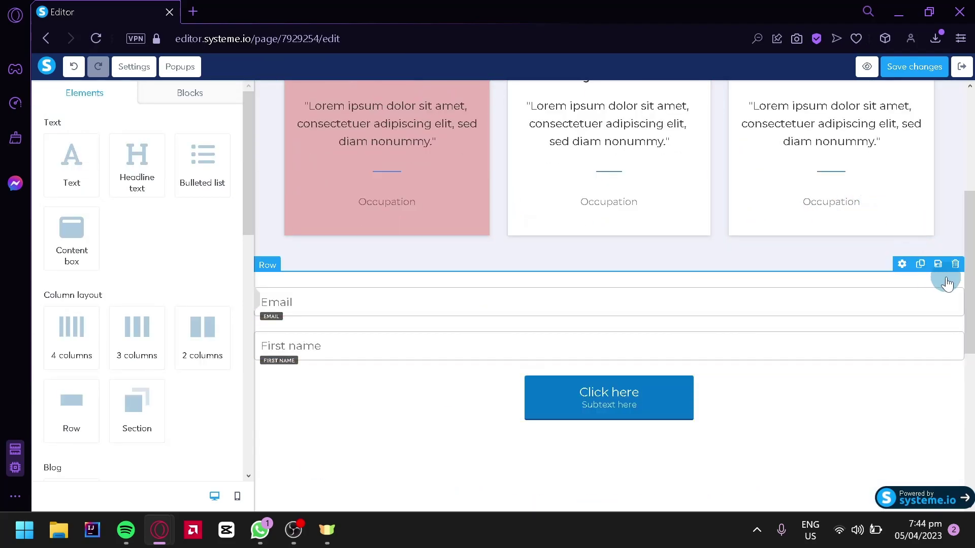
Step: Delete the row containing the Email field, First name field and button below the testimonials
left_click(955, 264)
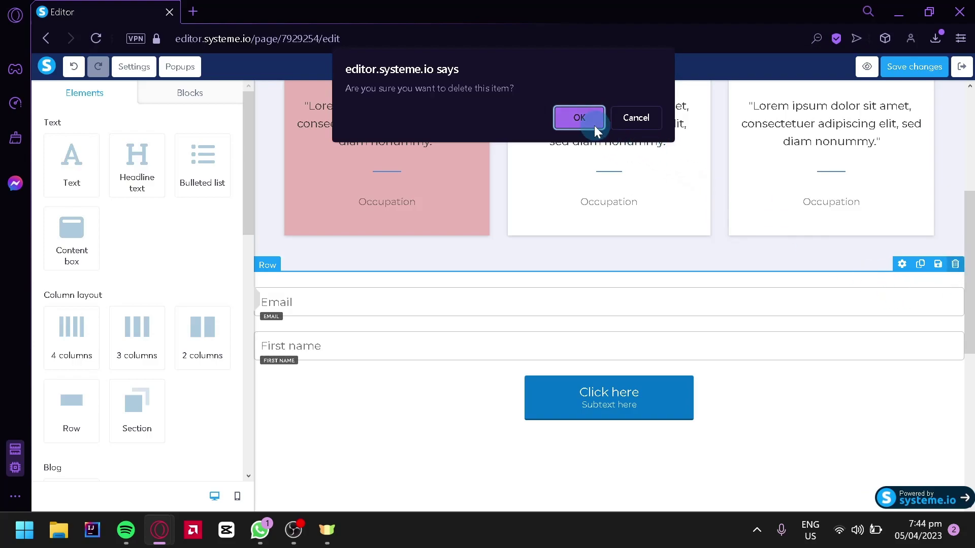
left_click(577, 116)
Step: Add a subscription popup to the blog layout and view its button's settings, including the button text
scroll(954, 269, "up", 5)
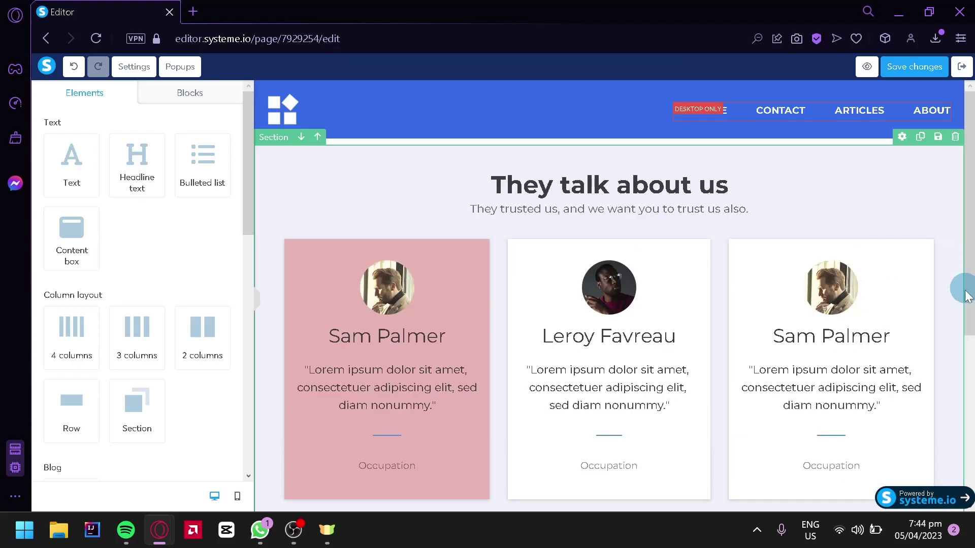
left_click(181, 71)
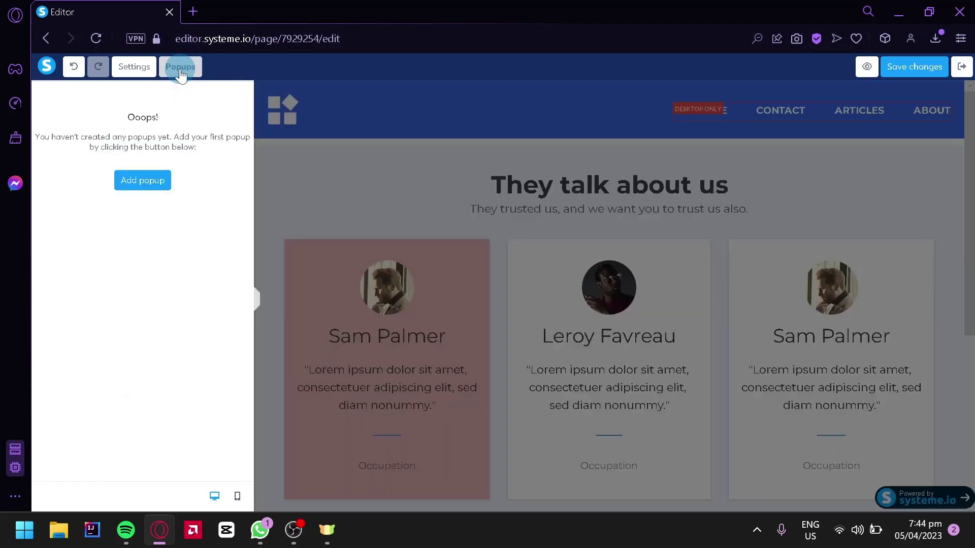
left_click(144, 182)
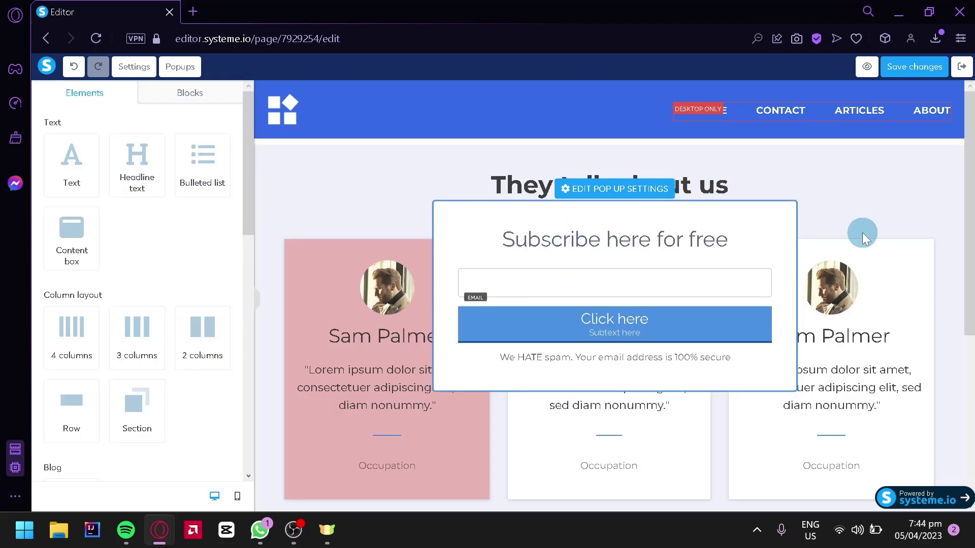
left_click(641, 321)
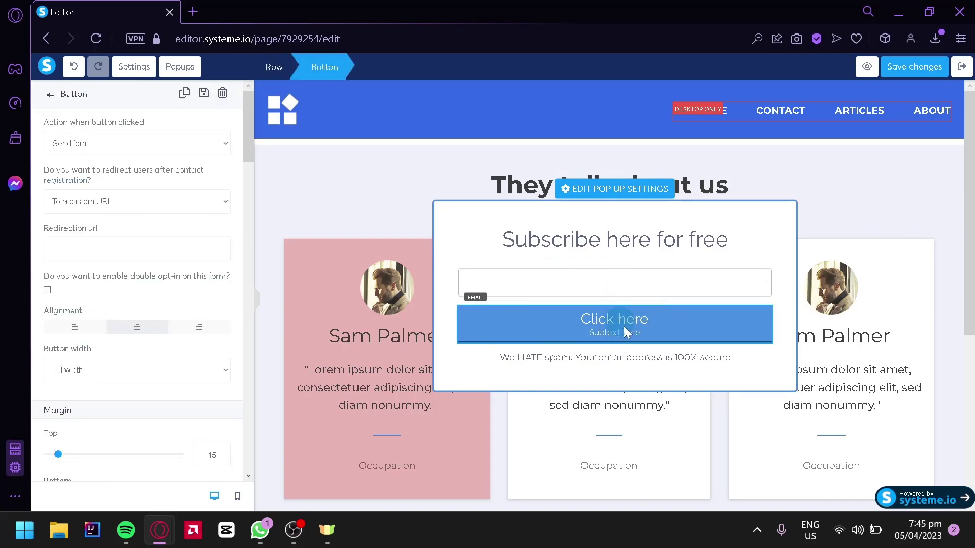
scroll(175, 309, "down", 10)
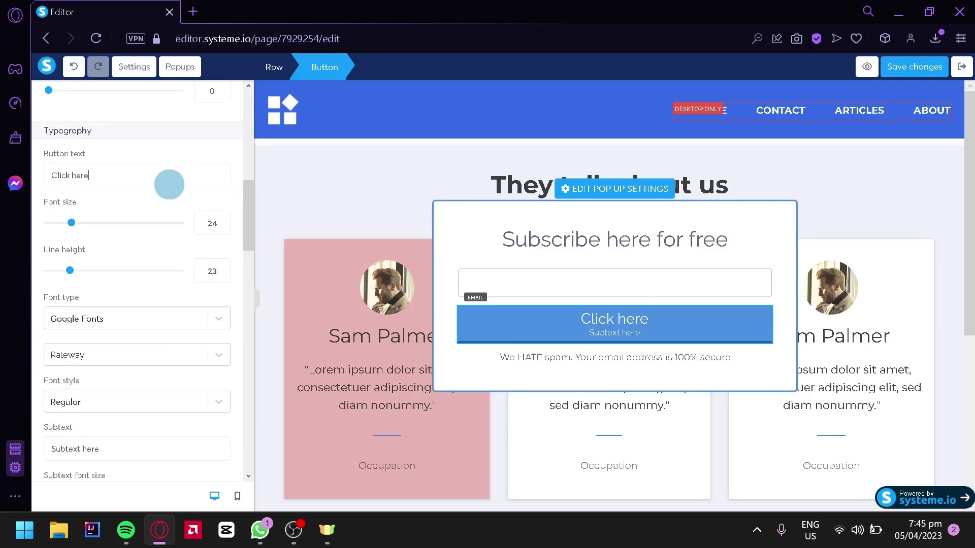
key("Escape")
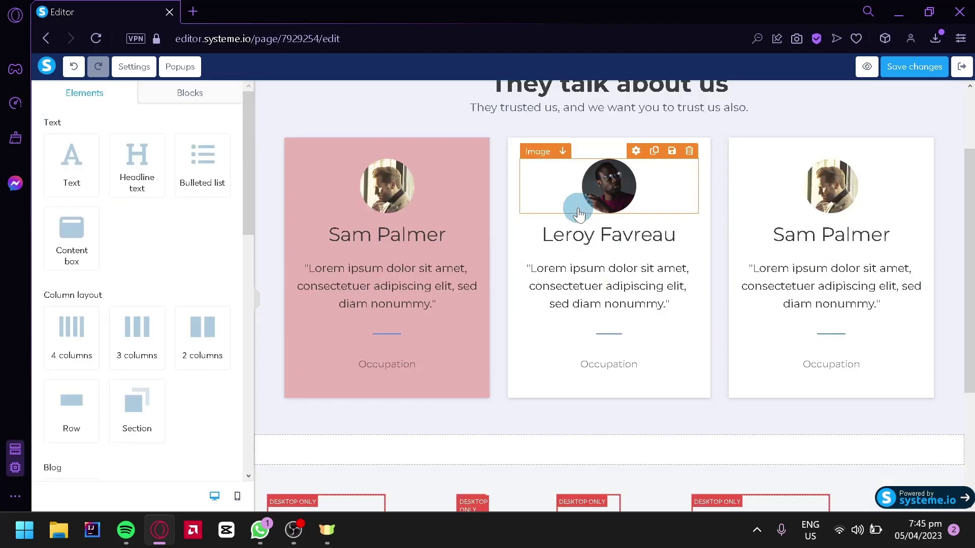
Step: Add a button in the empty area below the testimonials and set its action to Open URL with shopify.com
scroll(950, 171, "down", 2)
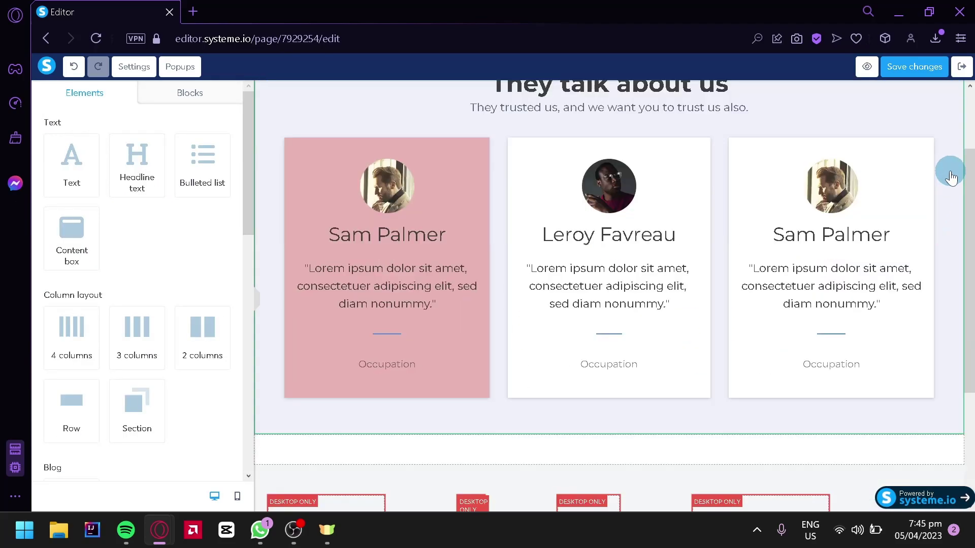
scroll(231, 269, "down", 5)
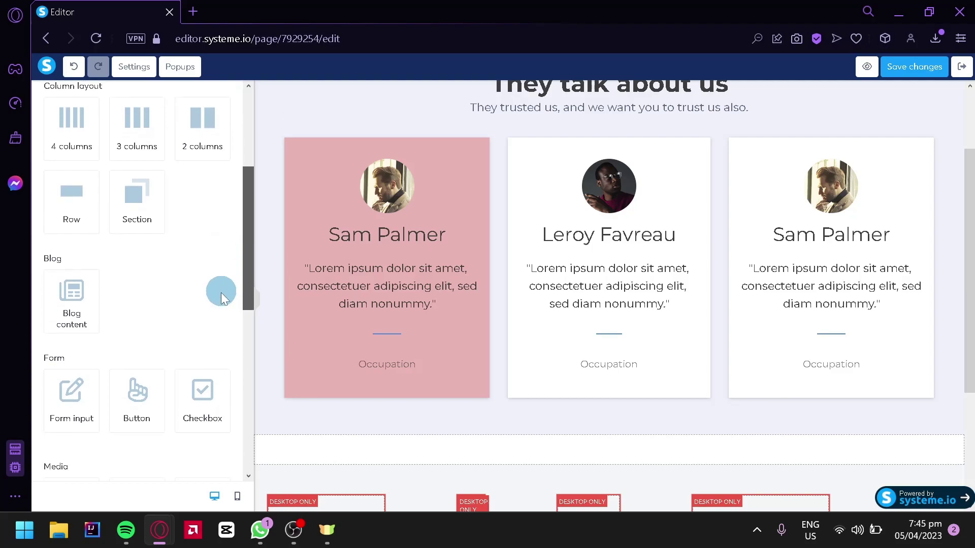
left_click_drag(157, 358, 438, 442)
scroll(644, 243, "down", 4)
left_click(584, 284)
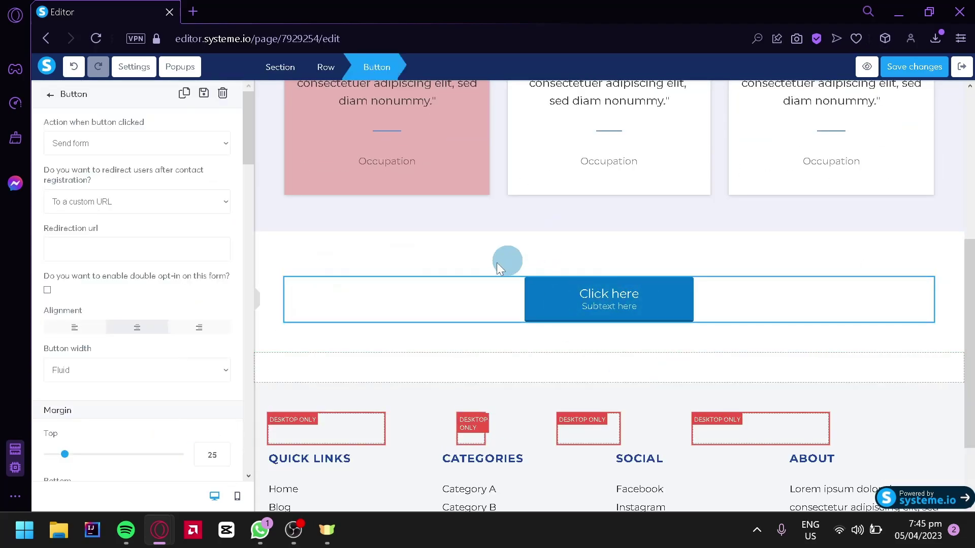
left_click(156, 136)
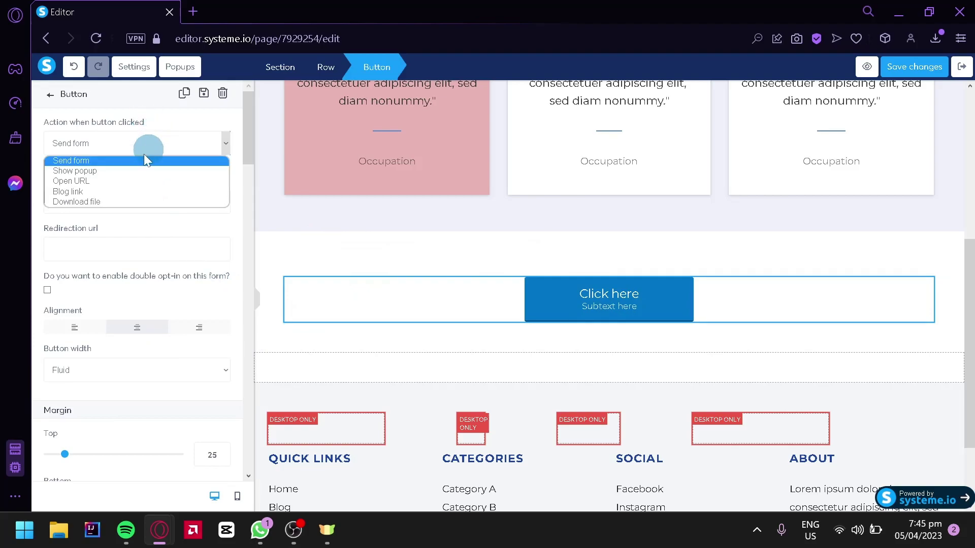
left_click(110, 181)
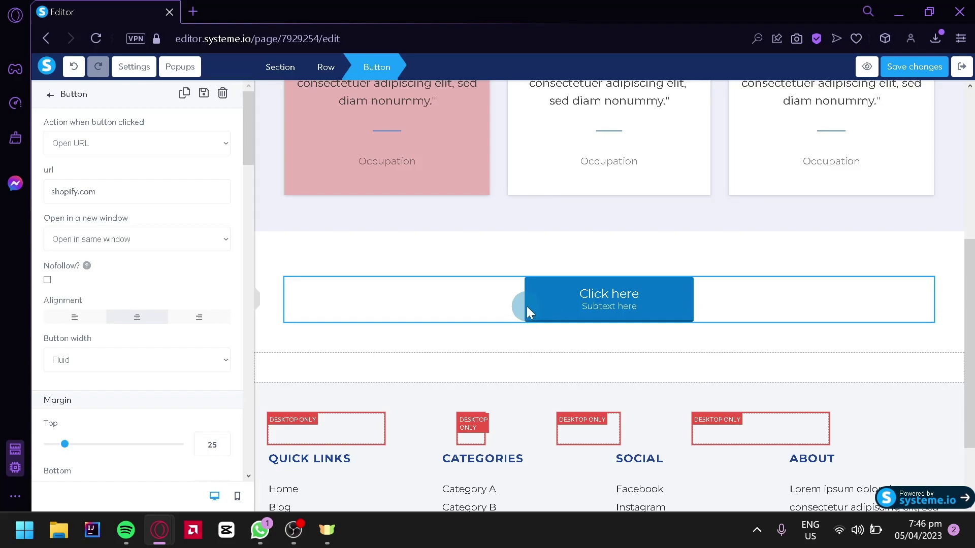
Step: Save the changes made to the blog layout
scroll(525, 288, "up", 3)
left_click(672, 347)
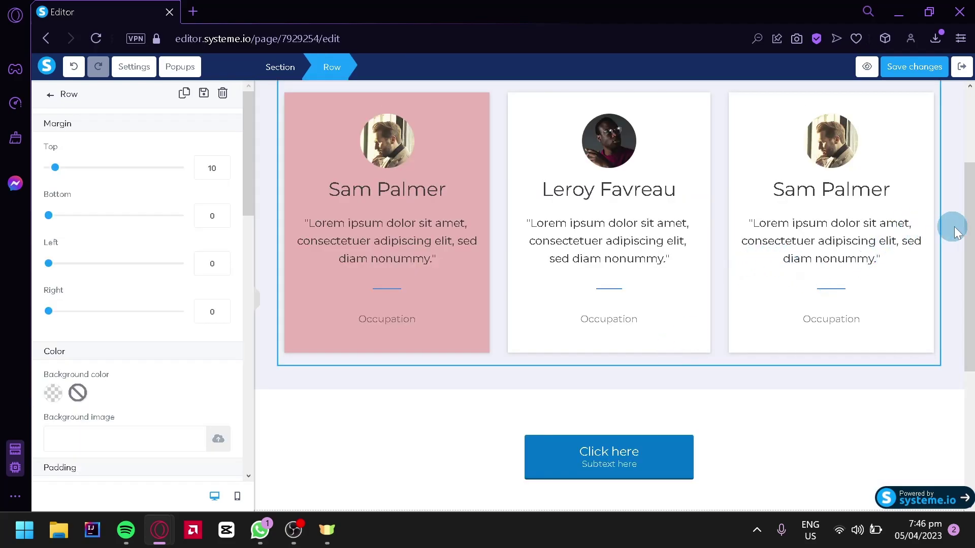
left_click(968, 154)
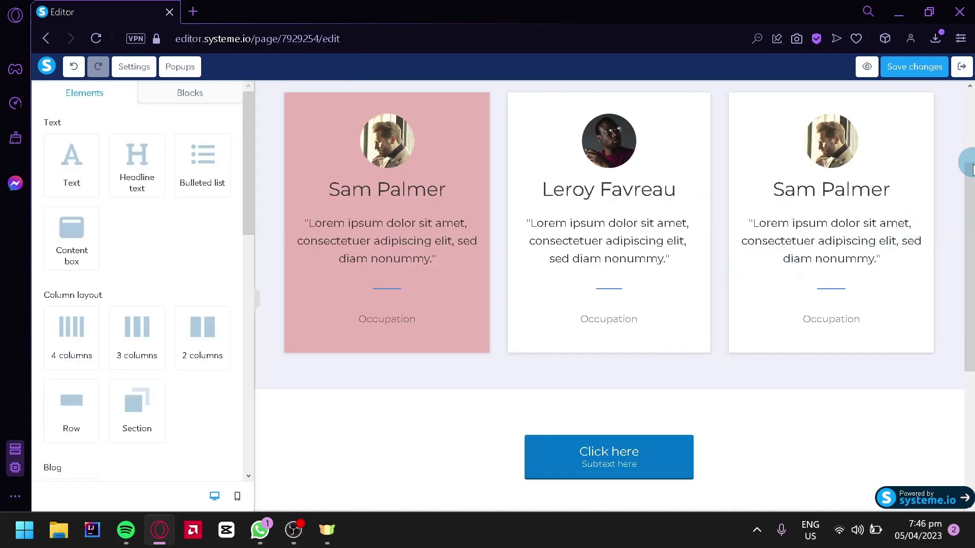
scroll(967, 204, "up", 3)
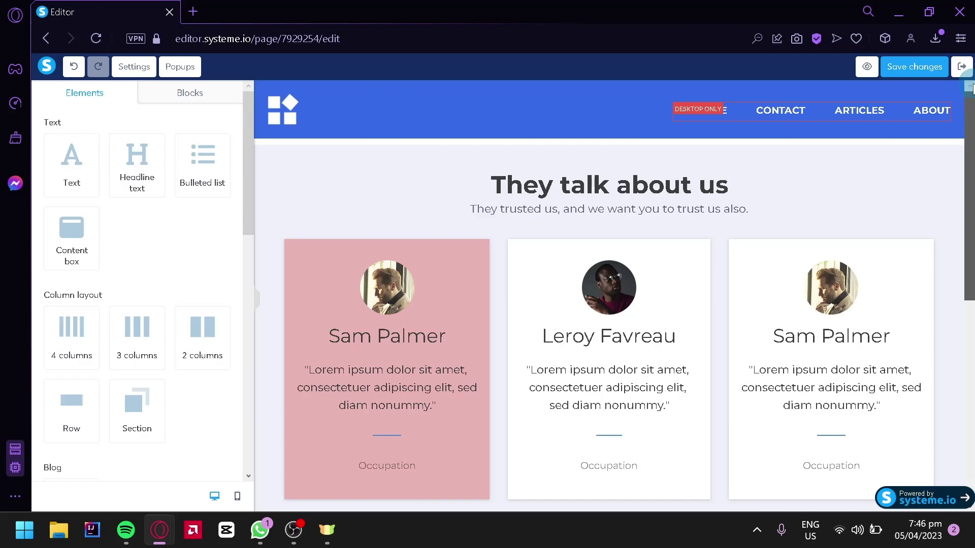
left_click(912, 71)
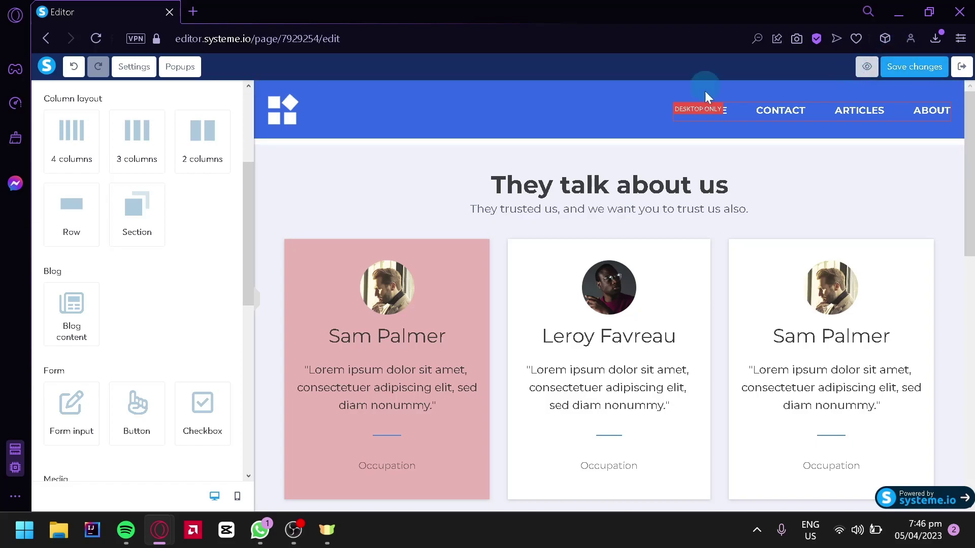
Step: Open a preview of the blog page and view the subscription popup over the testimonials
left_click(866, 67)
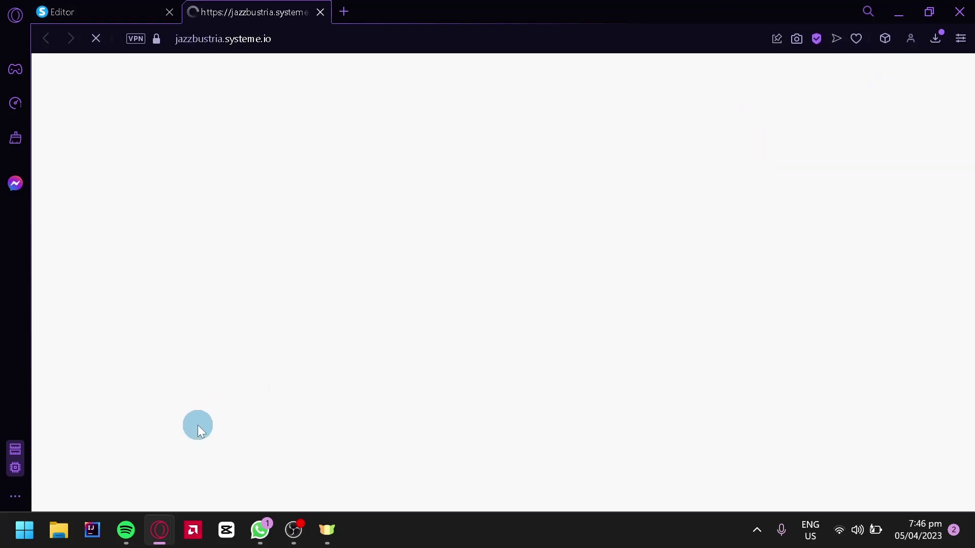
scroll(636, 276, "down", 4)
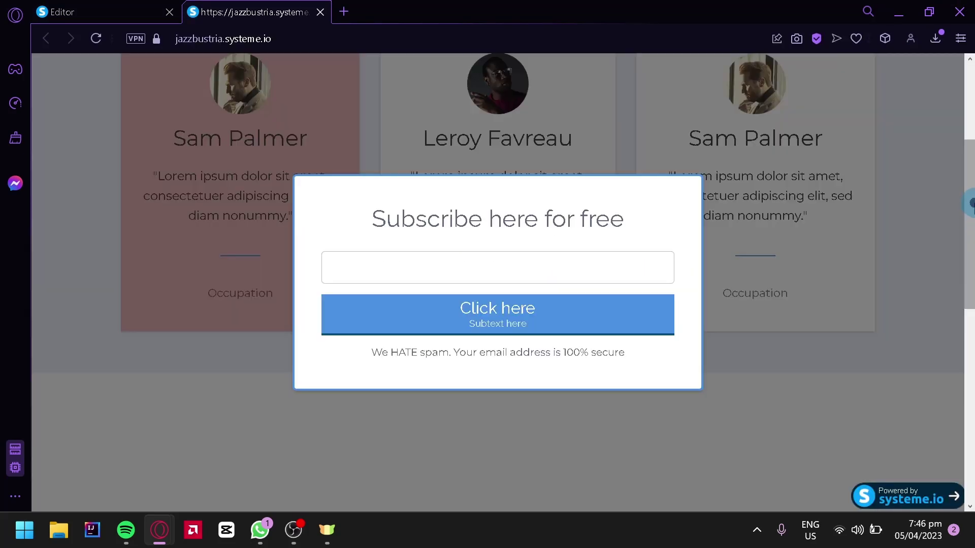
scroll(434, 246, "up", 4)
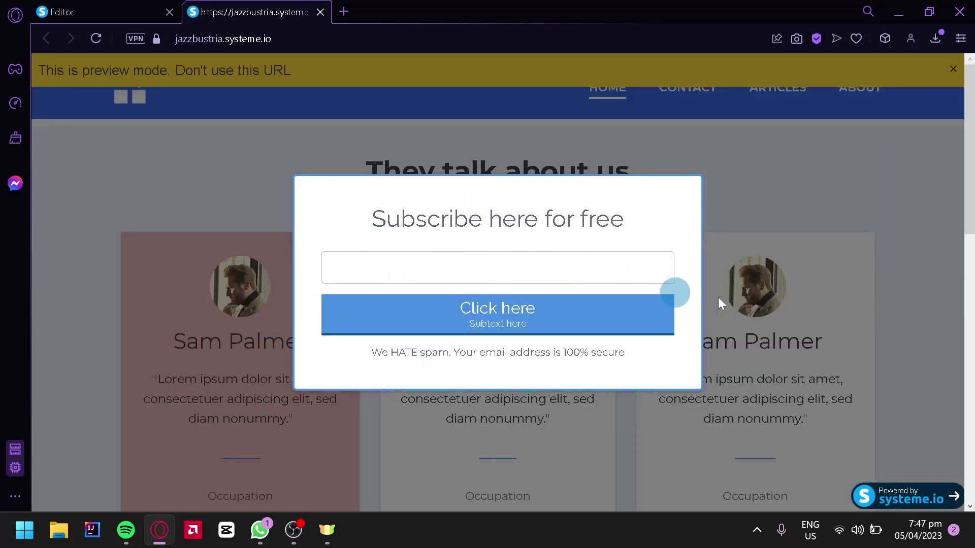
Step: Test the subscription popup by filling in an email address and submitting it, and close the popup
left_click(617, 312)
left_click(457, 267)
left_click(452, 300)
left_click(476, 316)
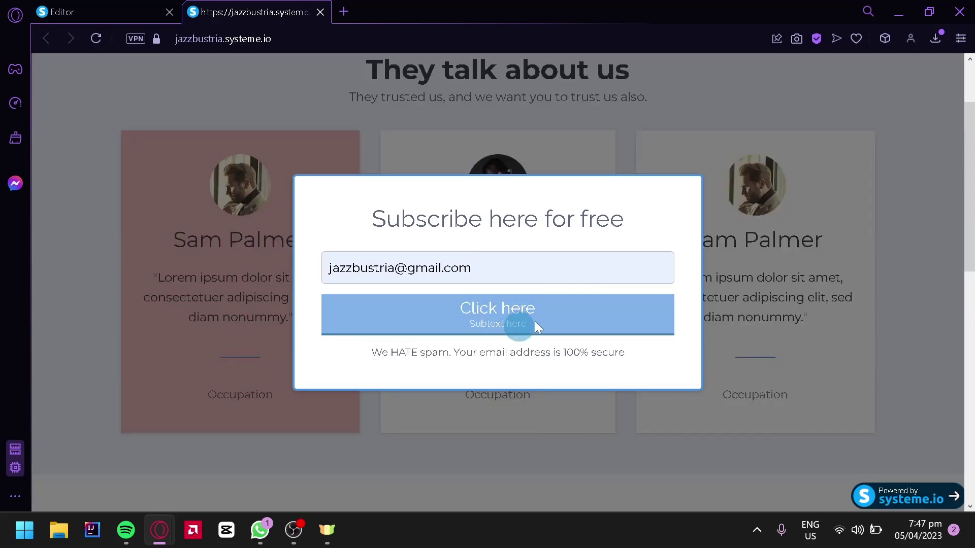
left_click(526, 422)
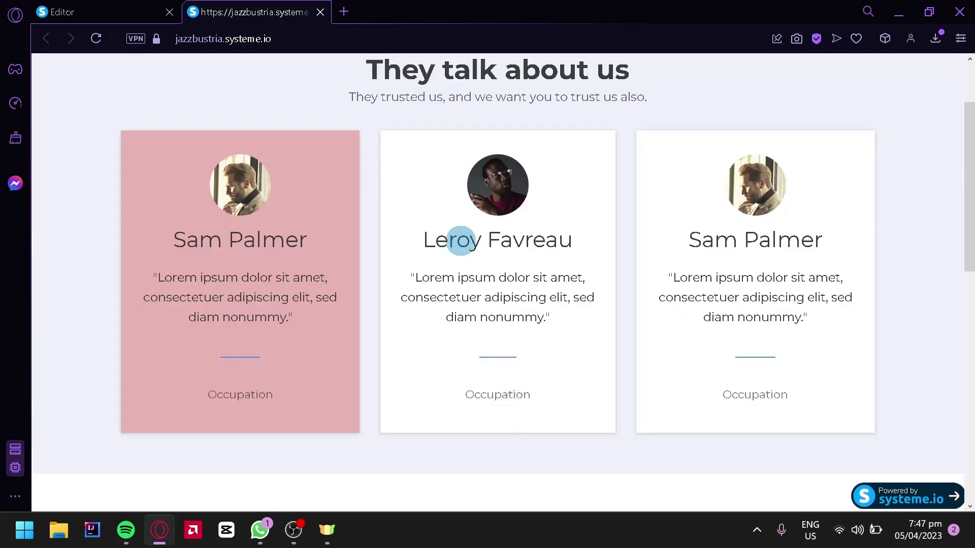
Step: Review the previewed page down to the Click here button, test the button's link and browse the Shopify page
left_click_drag(968, 163, 962, 125)
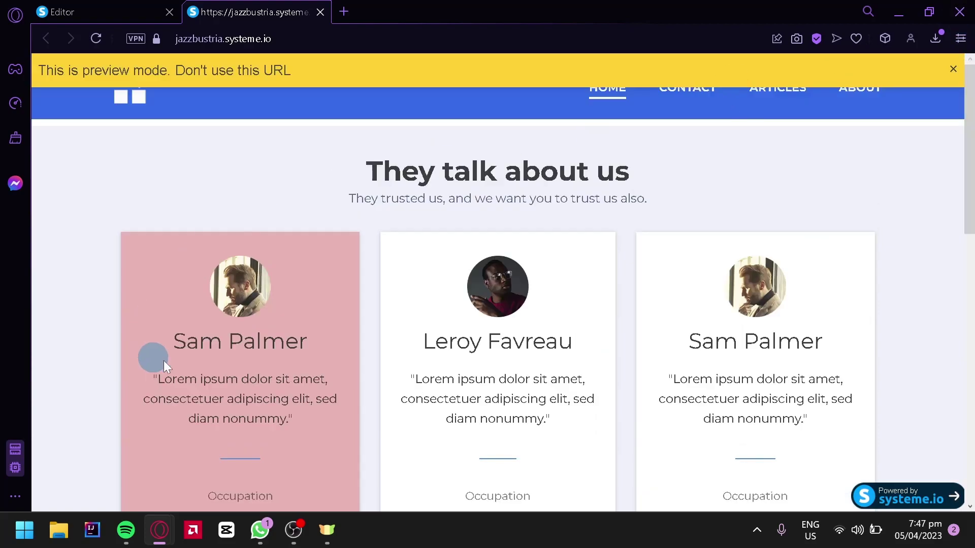
left_click(970, 104)
scroll(971, 125, "down", 2)
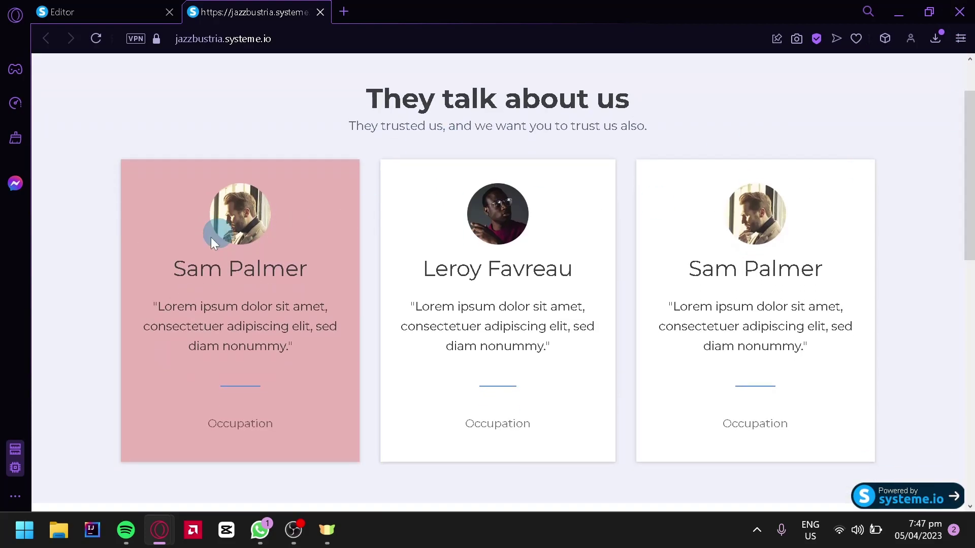
scroll(581, 316, "down", 10)
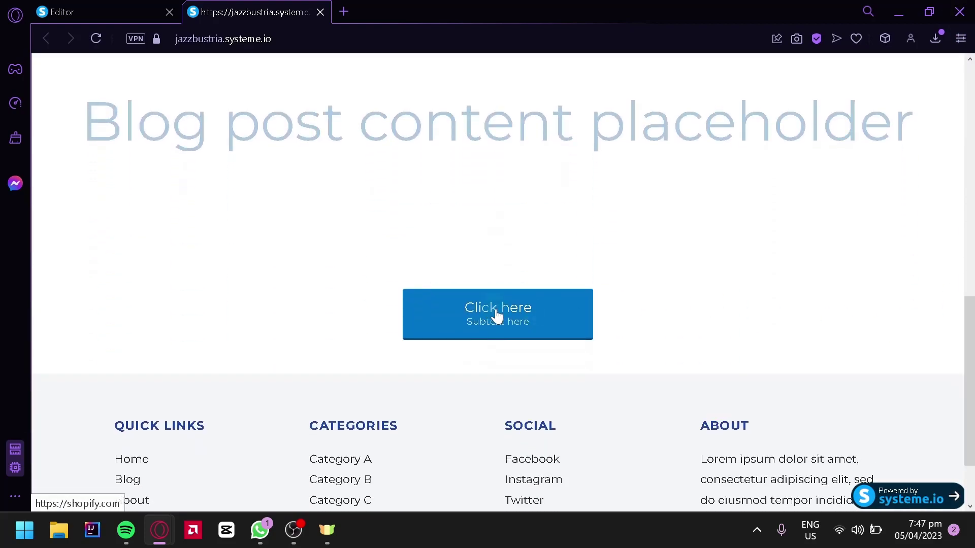
left_click(242, 135)
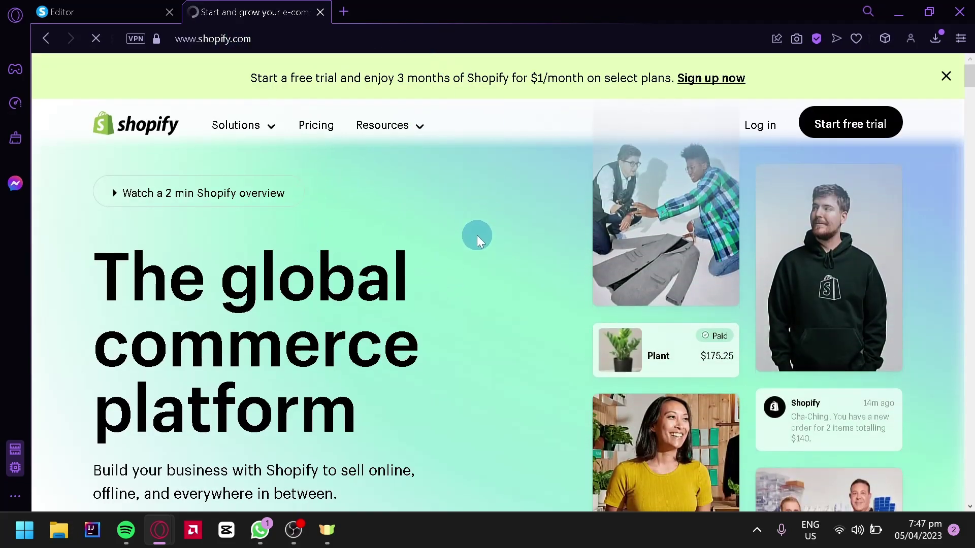
scroll(477, 236, "down", 5)
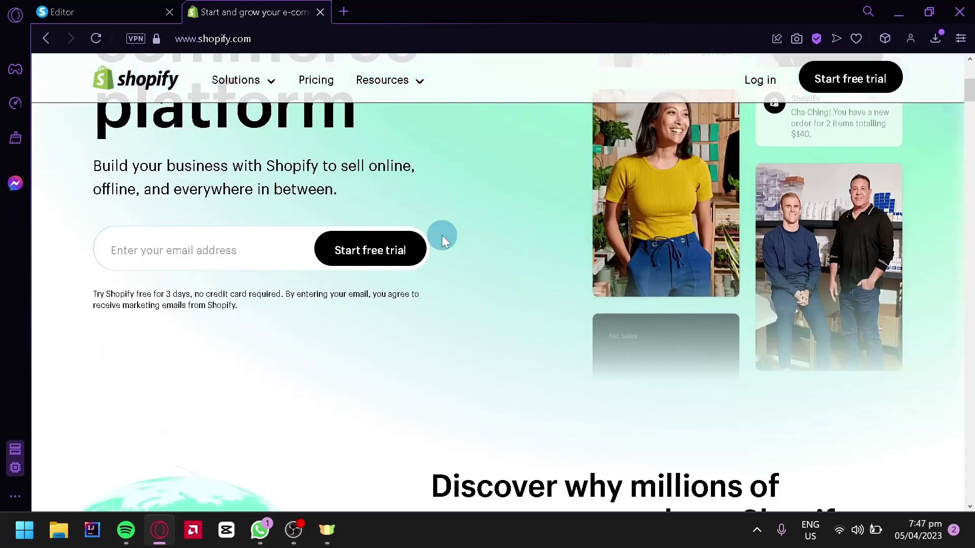
scroll(439, 237, "up", 3)
scroll(440, 238, "up", 3)
Step: Return to the layout editor and exit it to the E-commerce blog's posts list
left_click(102, 11)
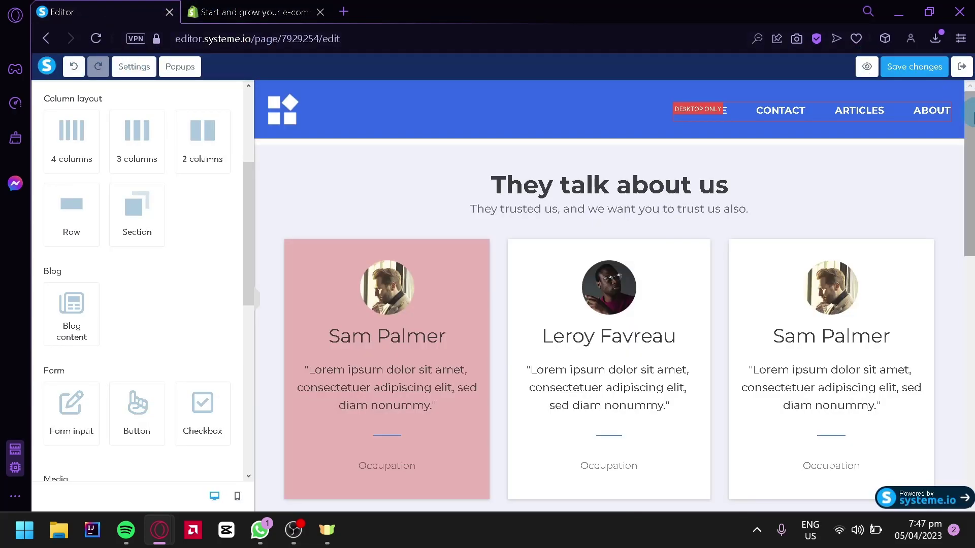
scroll(635, 264, "down", 4)
scroll(634, 264, "up", 4)
left_click(962, 67)
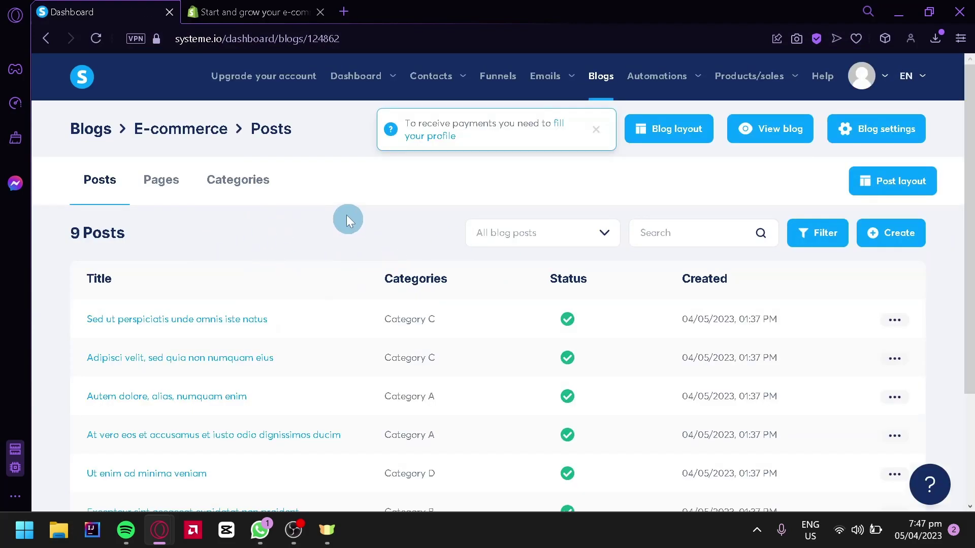
Step: Look through the E-commerce blog's posts list, dismissing the notice about filling in the profile to receive payments
scroll(414, 268, "down", 3)
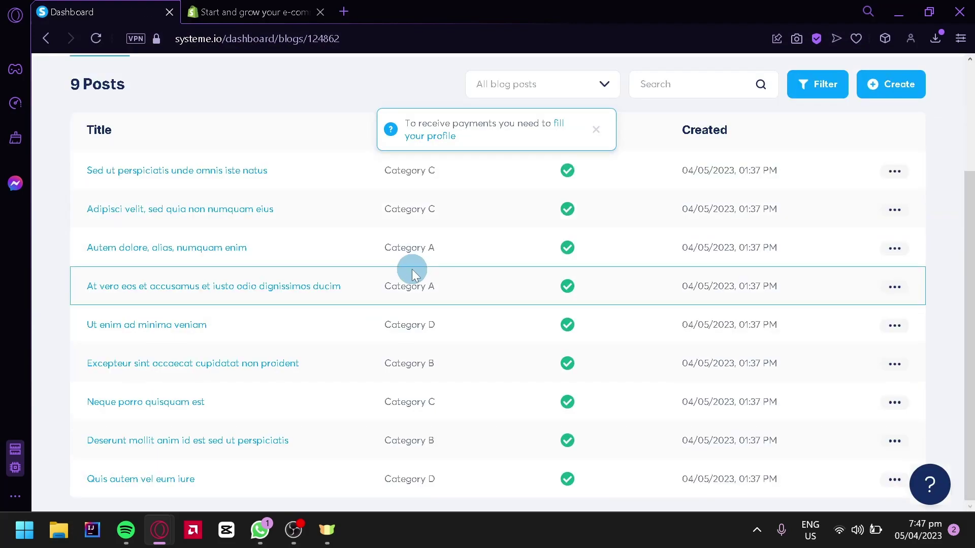
scroll(412, 269, "up", 3)
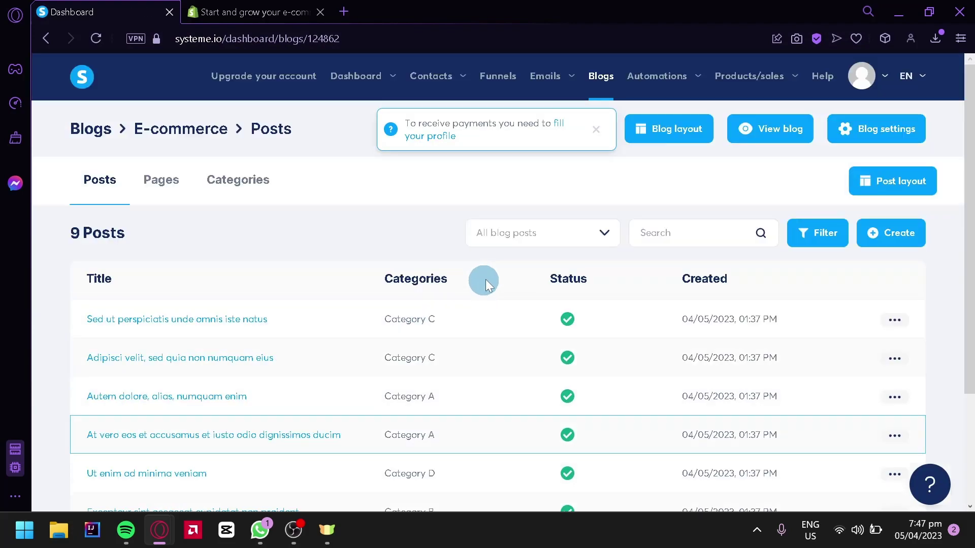
left_click(596, 130)
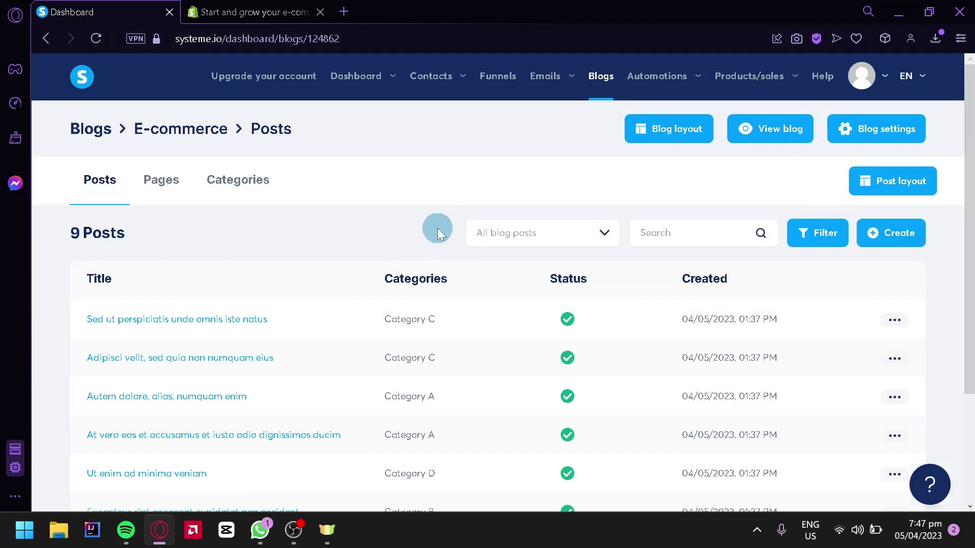
scroll(387, 246, "down", 1)
scroll(383, 245, "down", 2)
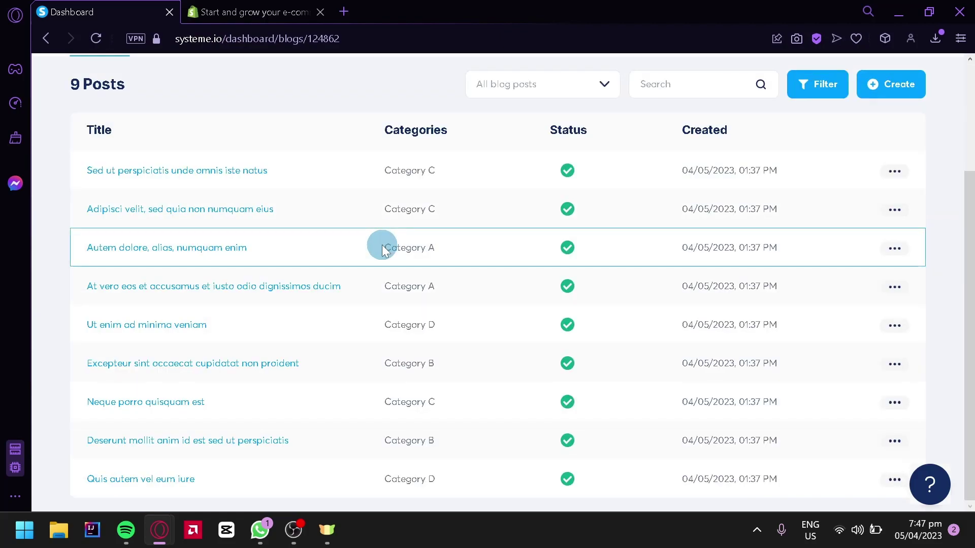
scroll(381, 243, "up", 3)
left_click(268, 7)
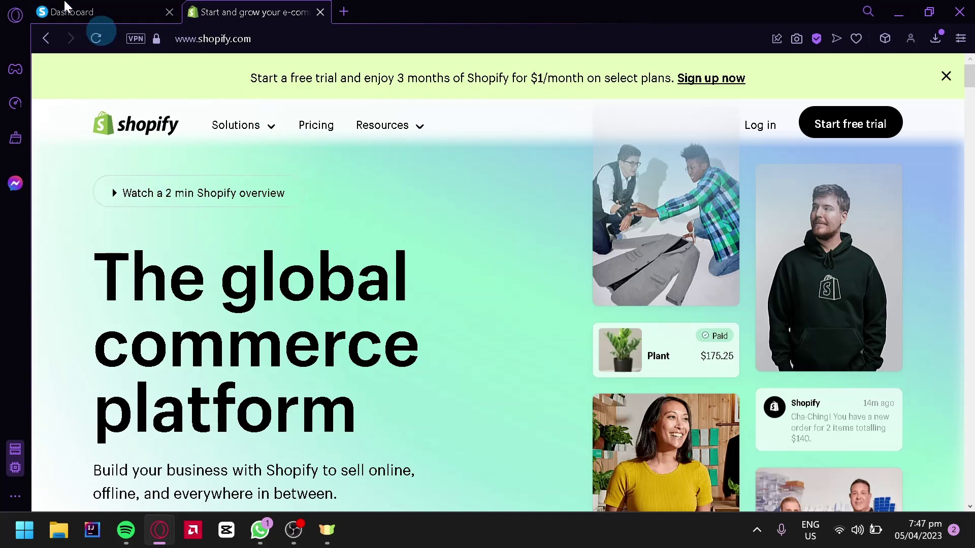
left_click(97, 6)
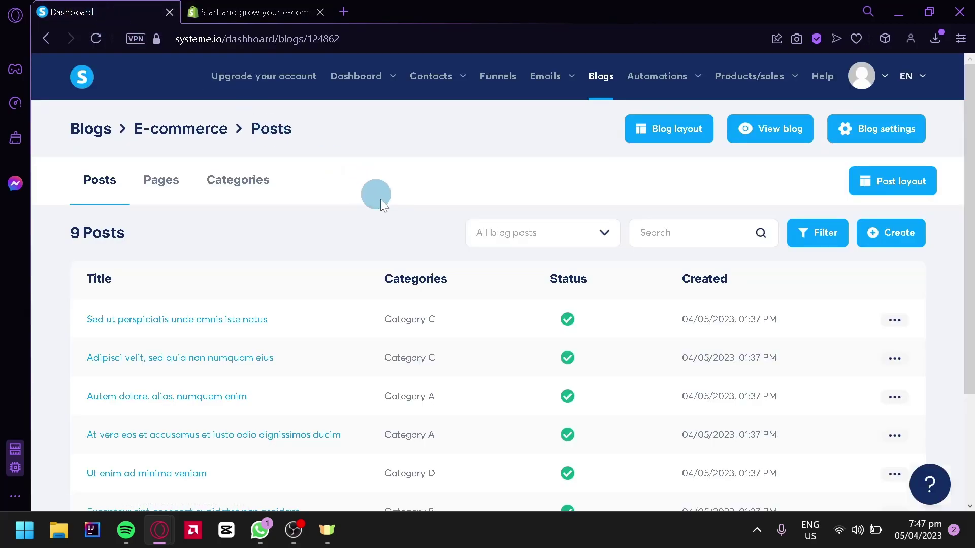